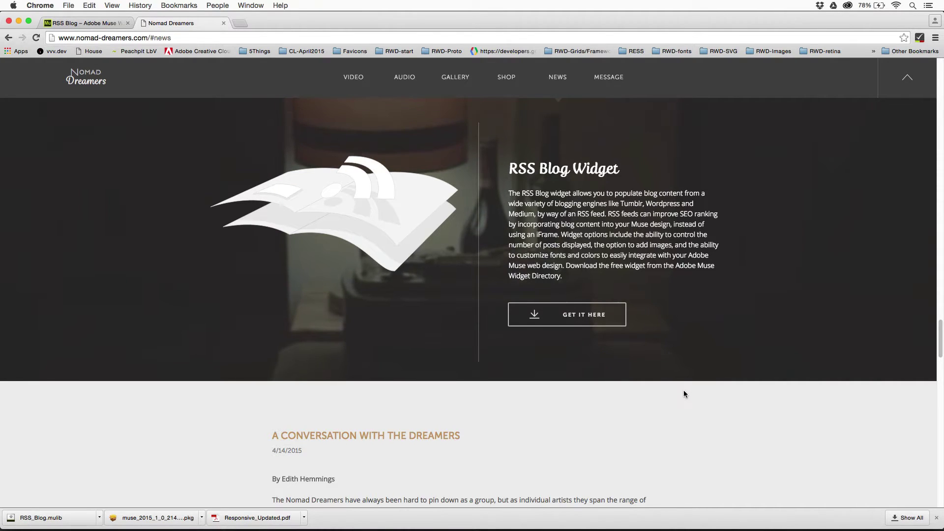
# Review the blog feed in the site's News section and check the original Tumblr post behind "A Conversation with the Dreamers".
pyautogui.scroll(-5, 683, 393)
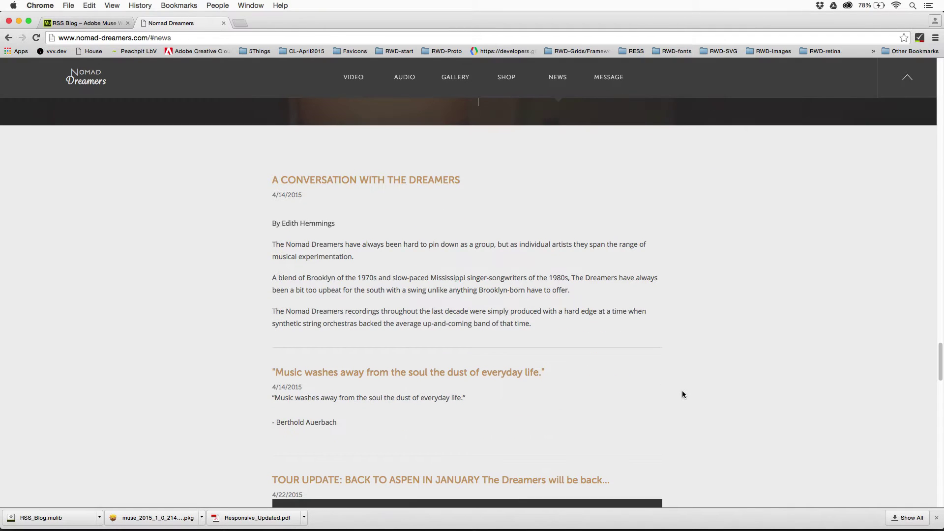
pyautogui.scroll(-2, 683, 394)
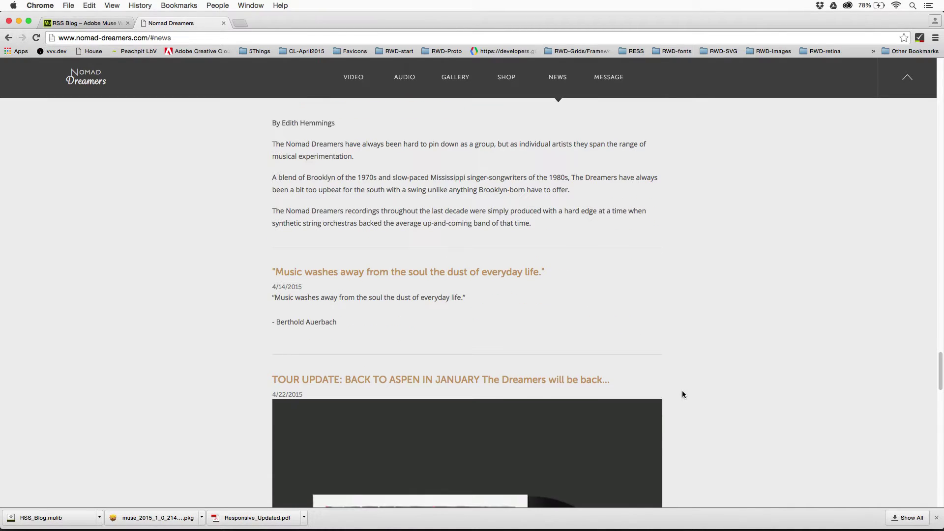
pyautogui.scroll(3, 682, 394)
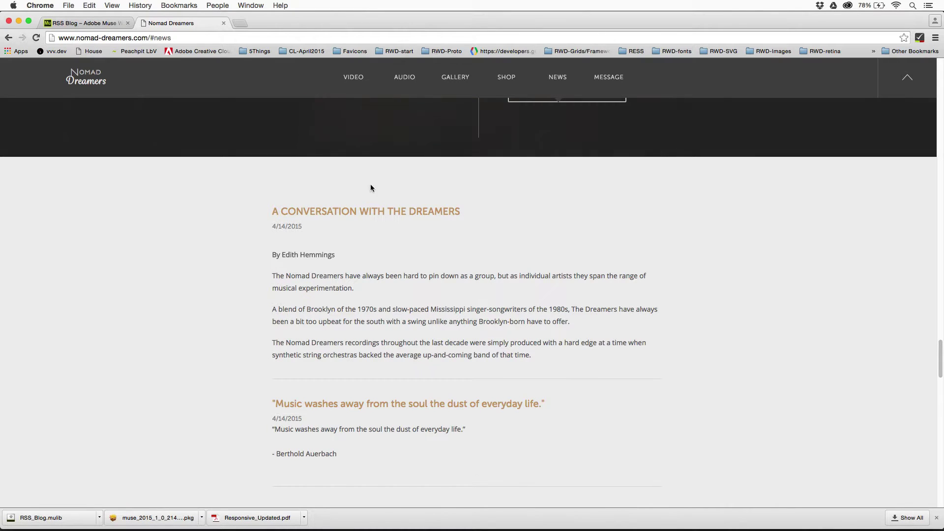
pyautogui.click(403, 210)
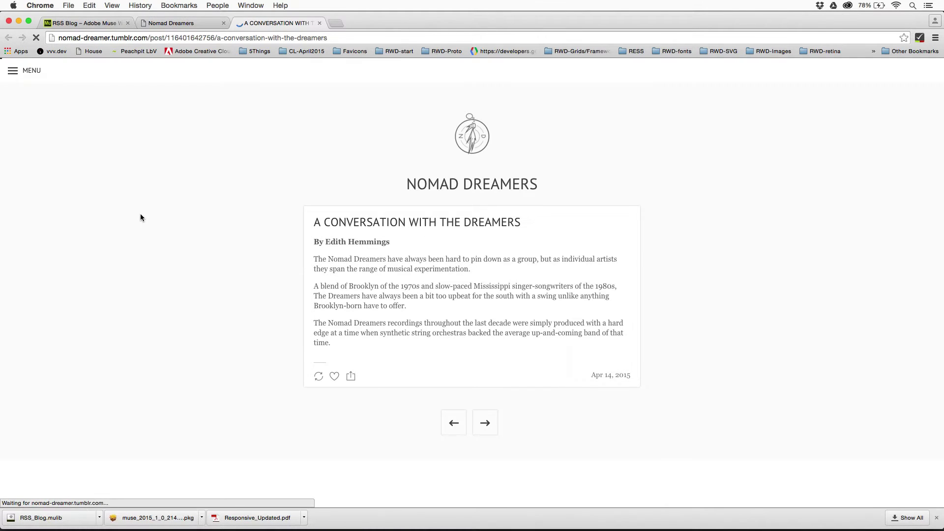
pyautogui.press('super+w')
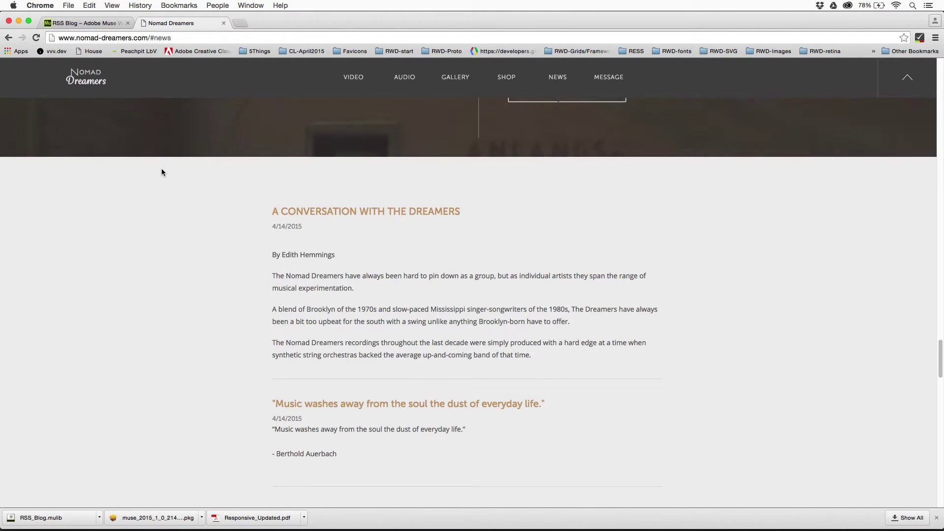
# Switch to Adobe Muse, open the Home page for design, and show the Library of widgets.
pyautogui.press('super+Tab')
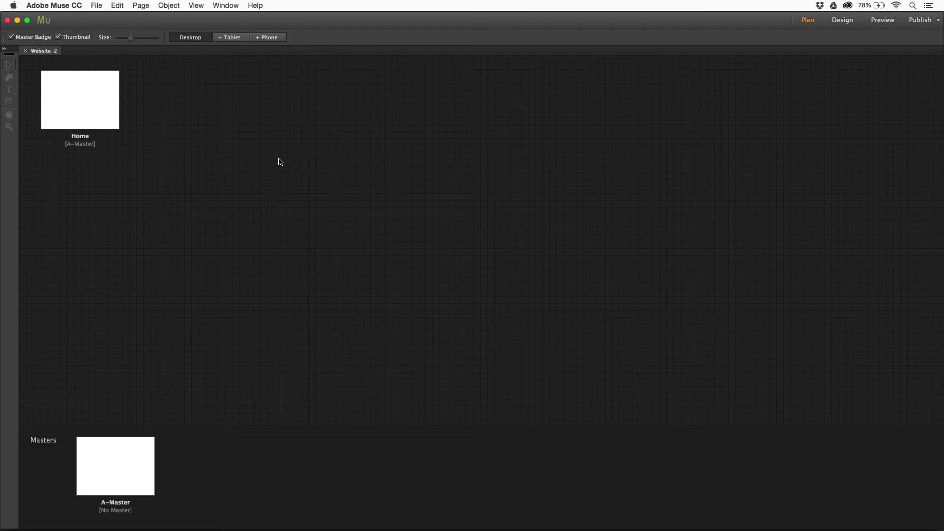
pyautogui.moveTo(104, 102)
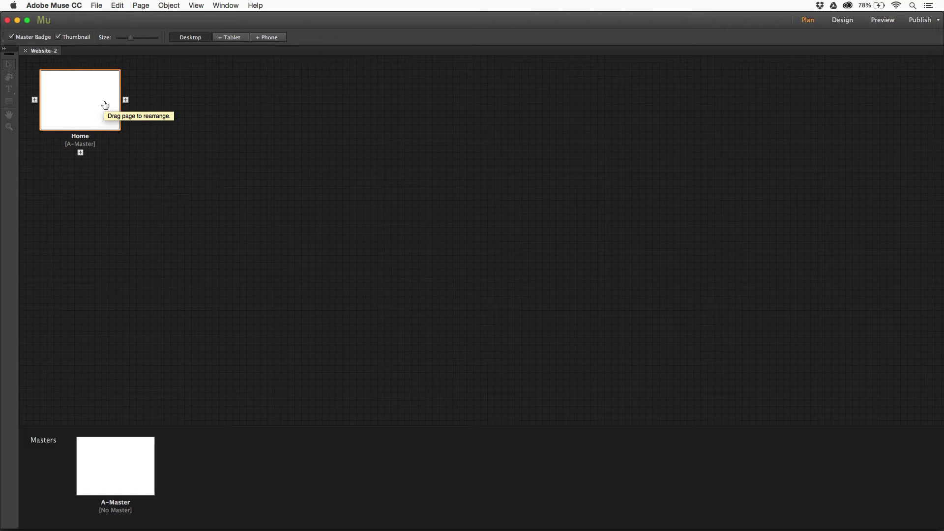
pyautogui.doubleClick(88, 106)
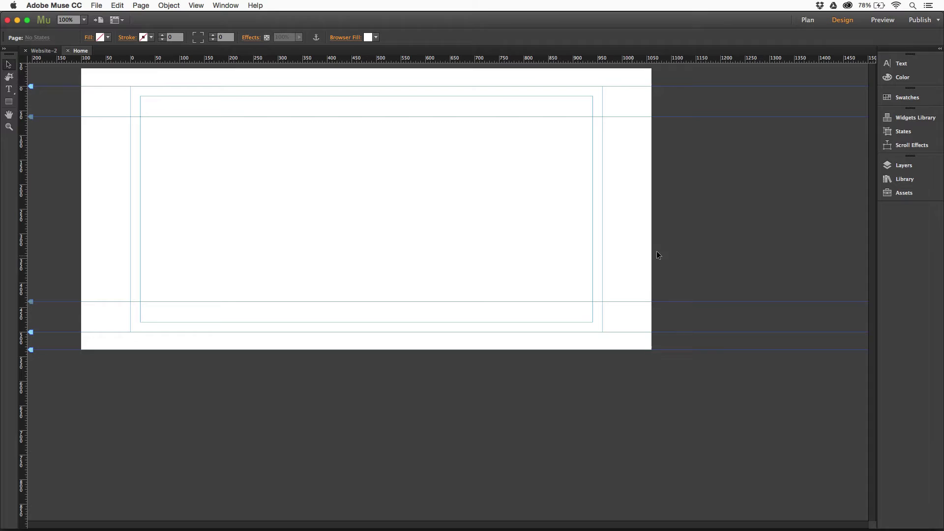
pyautogui.click(906, 180)
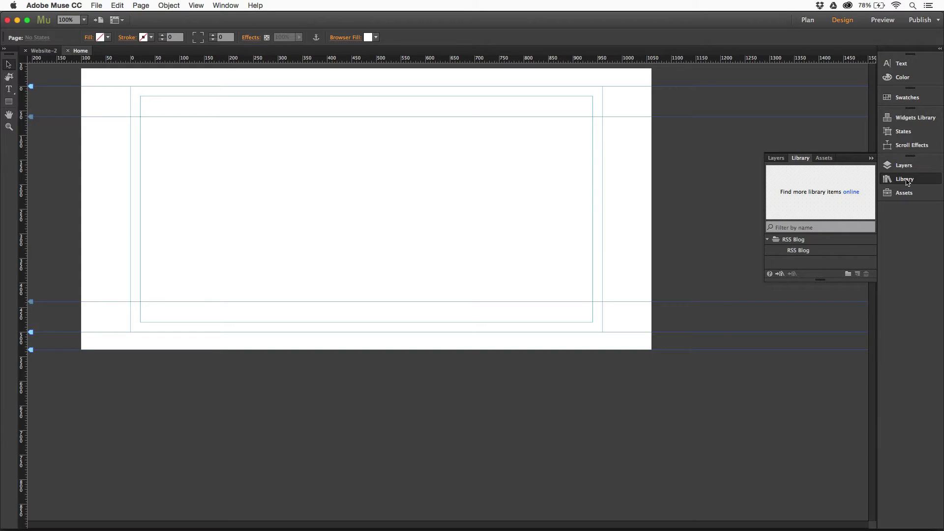
pyautogui.click(224, 6)
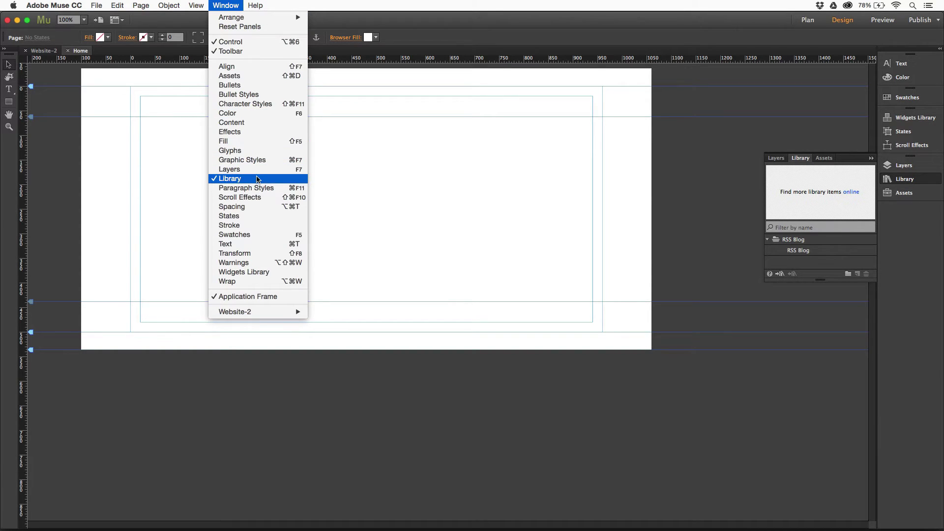
pyautogui.click(322, 184)
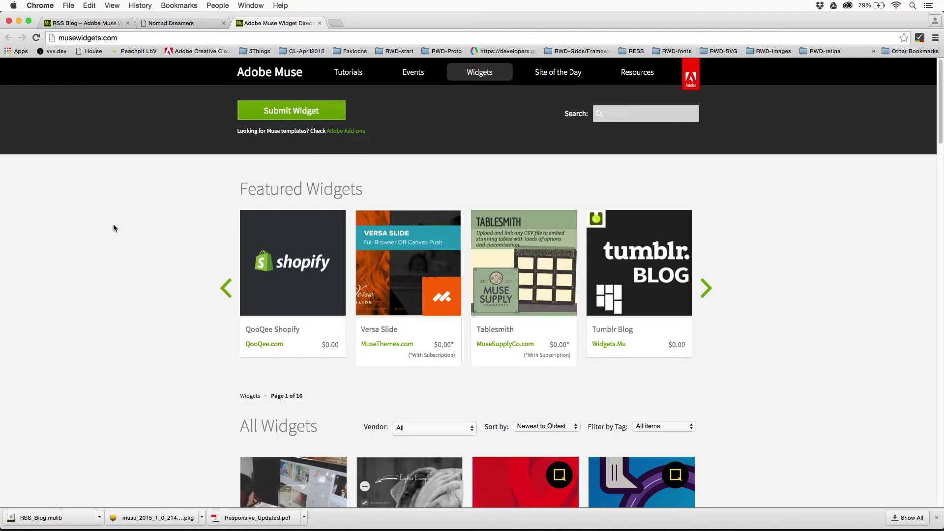
# Filter the All Widgets listing in the Adobe Muse widget directory by the **Free** tag.
pyautogui.scroll(-3, 114, 228)
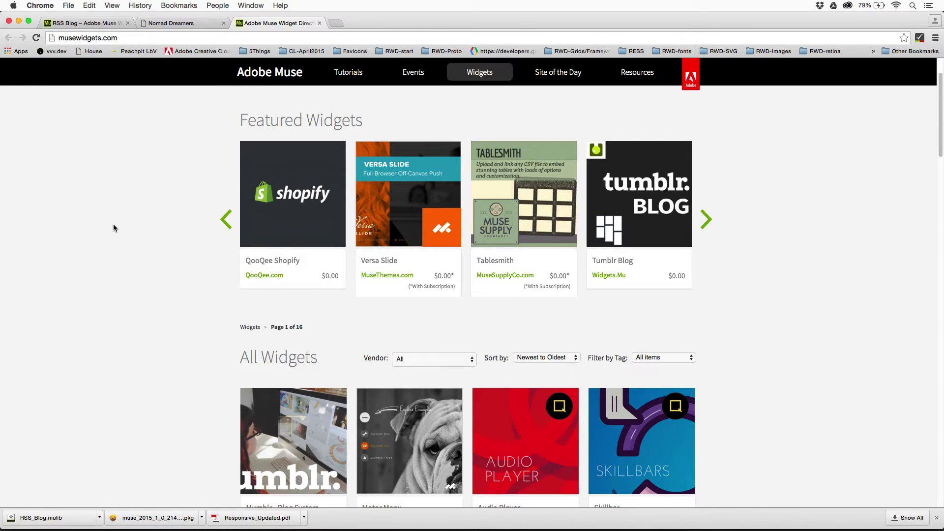
pyautogui.scroll(-5, 113, 227)
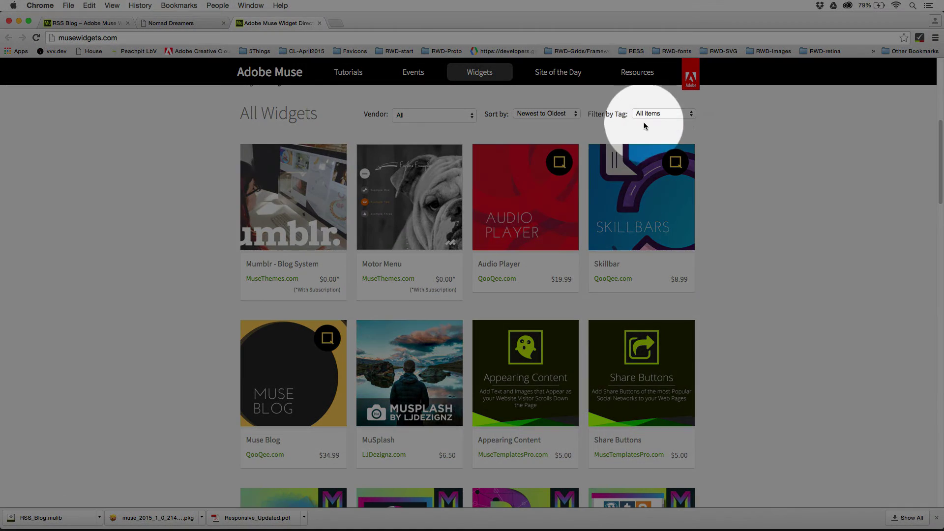
pyautogui.click(657, 115)
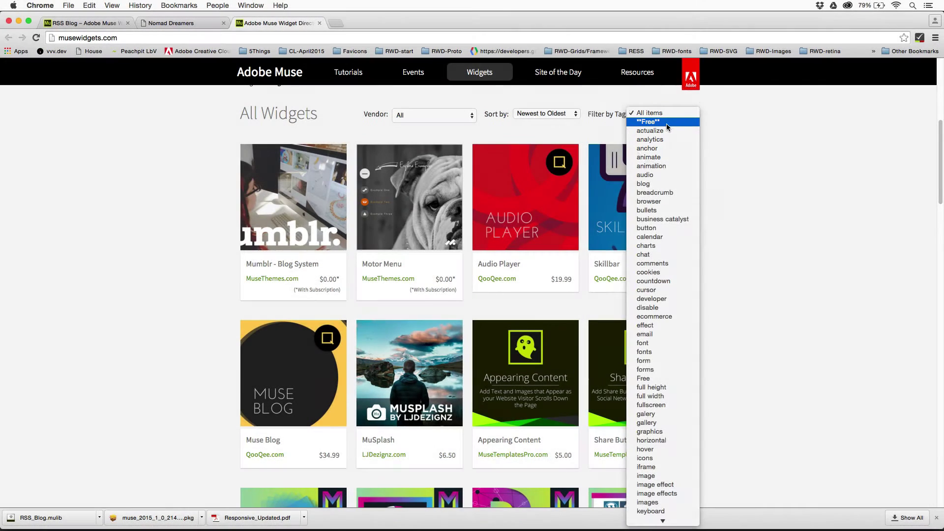
pyautogui.click(667, 122)
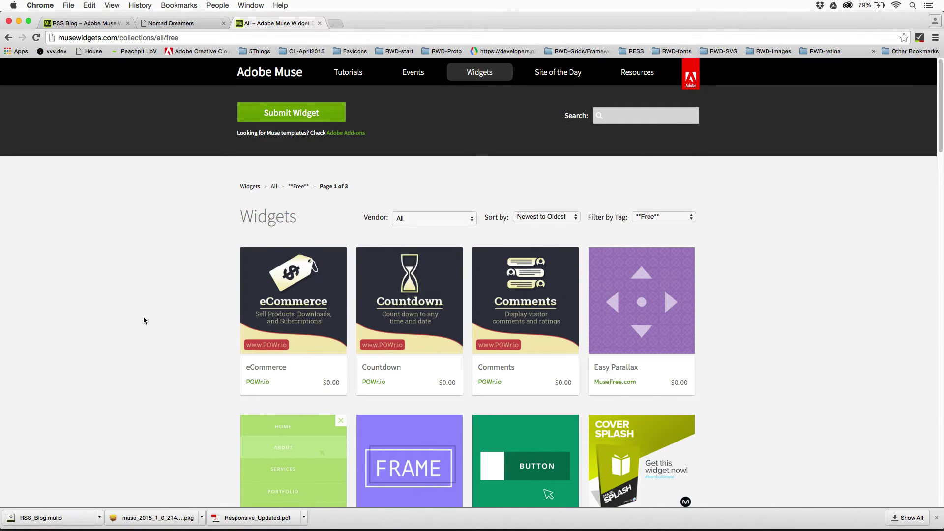
# Browse the free widgets through to the second page and open the RSS Blog widget's details.
pyautogui.scroll(-12, 143, 317)
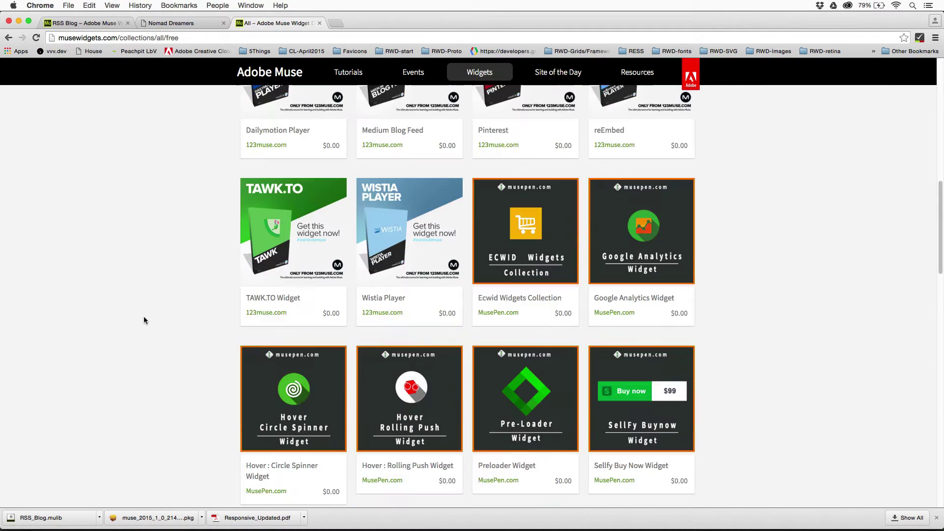
pyautogui.scroll(-5, 144, 319)
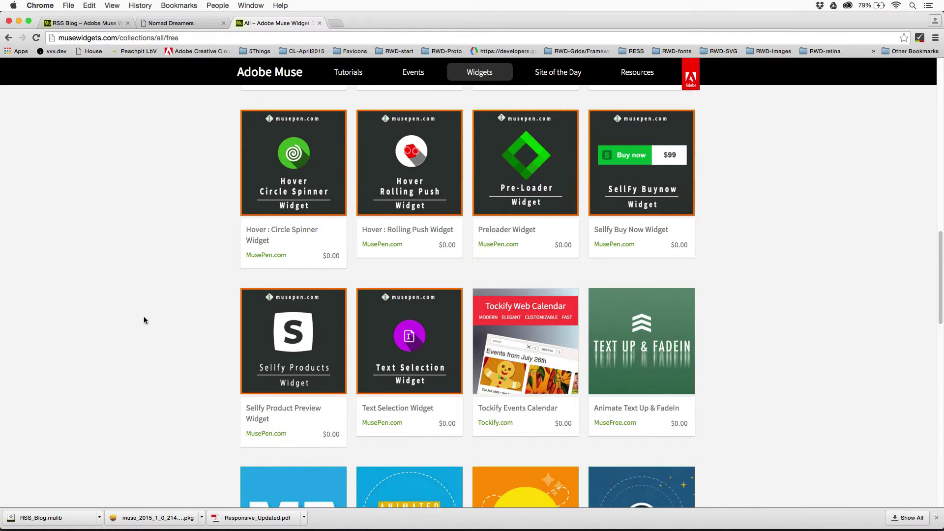
pyautogui.scroll(-8, 144, 320)
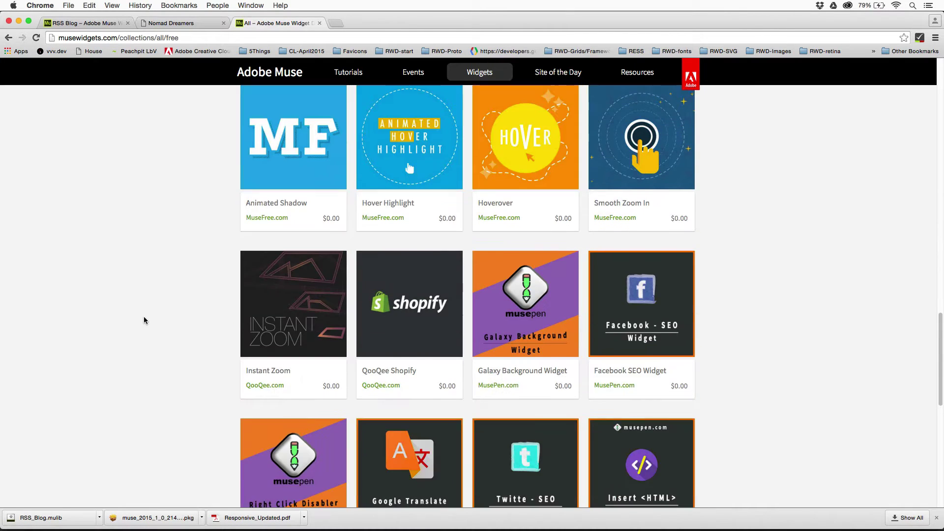
pyautogui.scroll(-9, 144, 320)
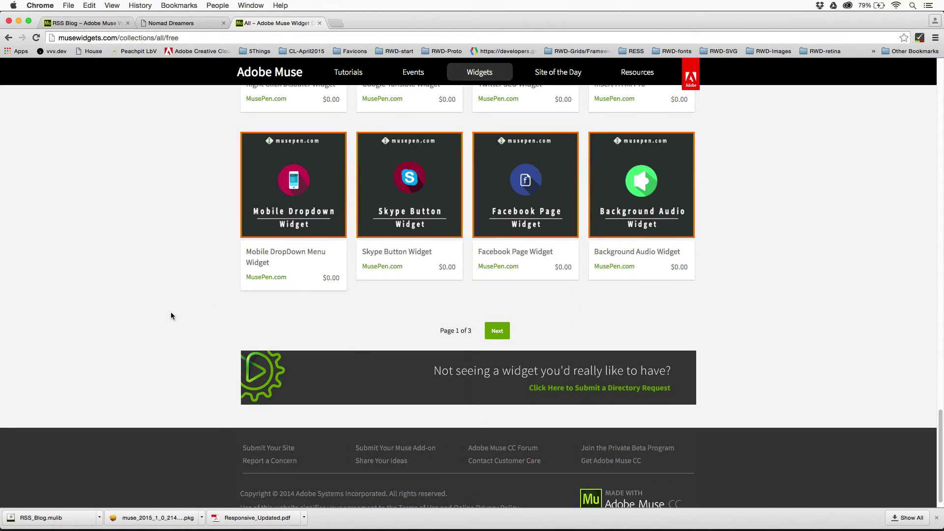
pyautogui.click(501, 332)
pyautogui.scroll(-4, 81, 261)
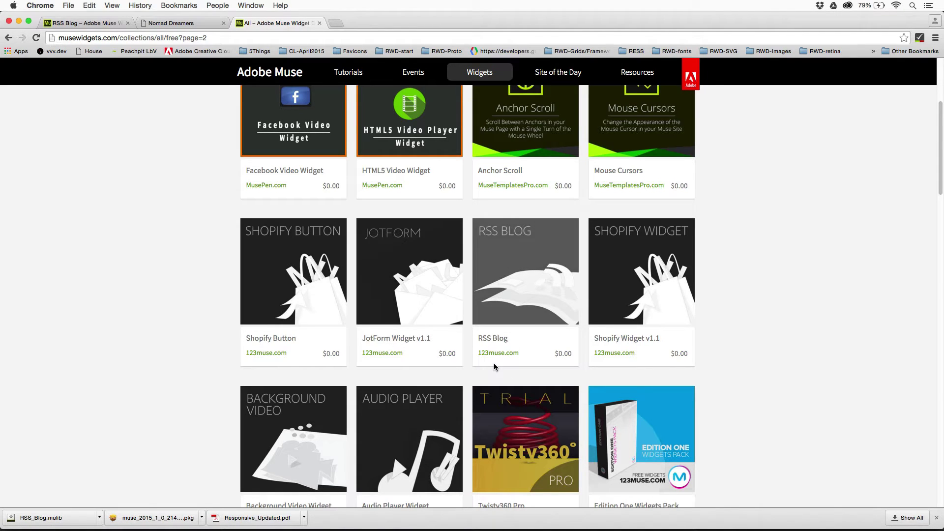
pyautogui.click(521, 258)
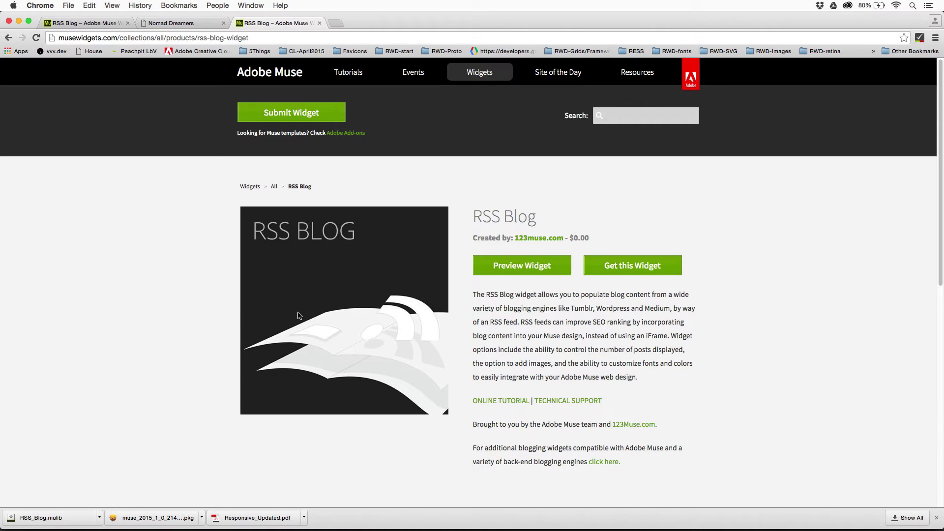
# Switch to Adobe Muse and place the RSS Blog library widget on the Home page at about X 142, Y 116.
pyautogui.press('super+Tab')
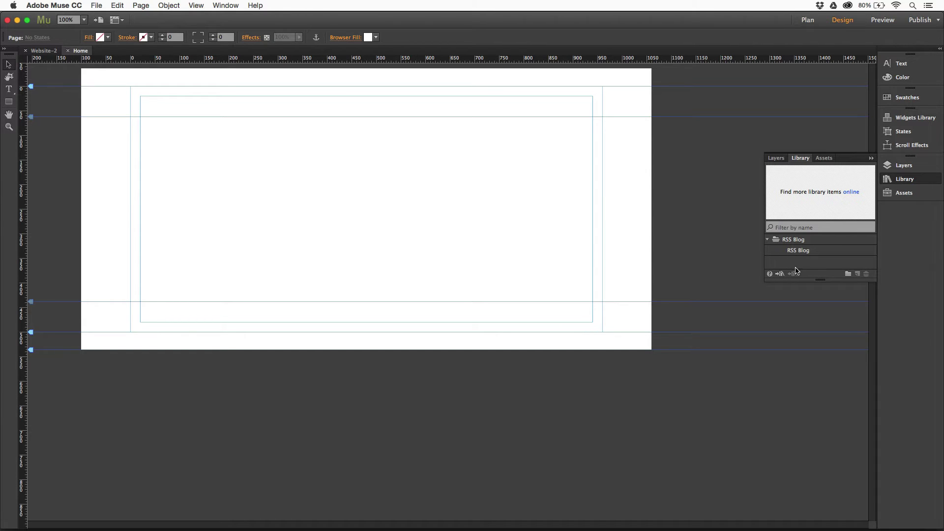
pyautogui.click(781, 274)
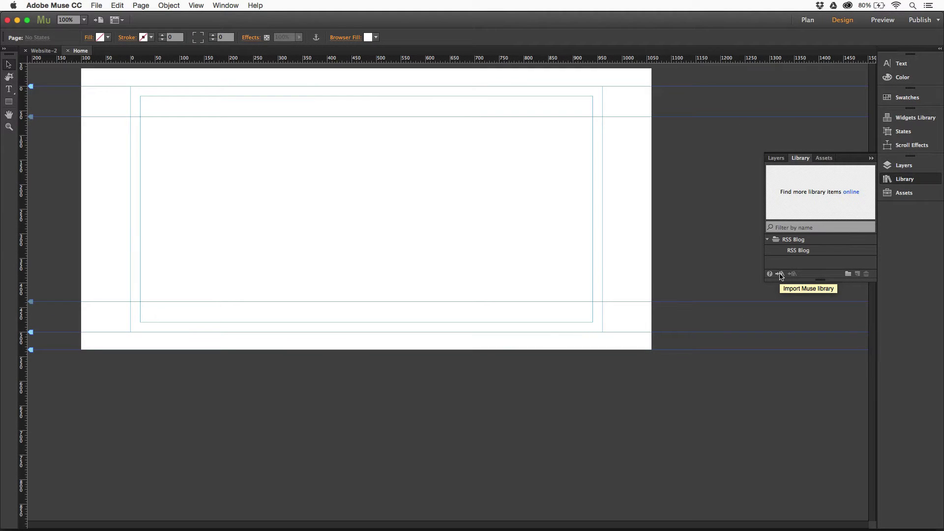
pyautogui.click(768, 241)
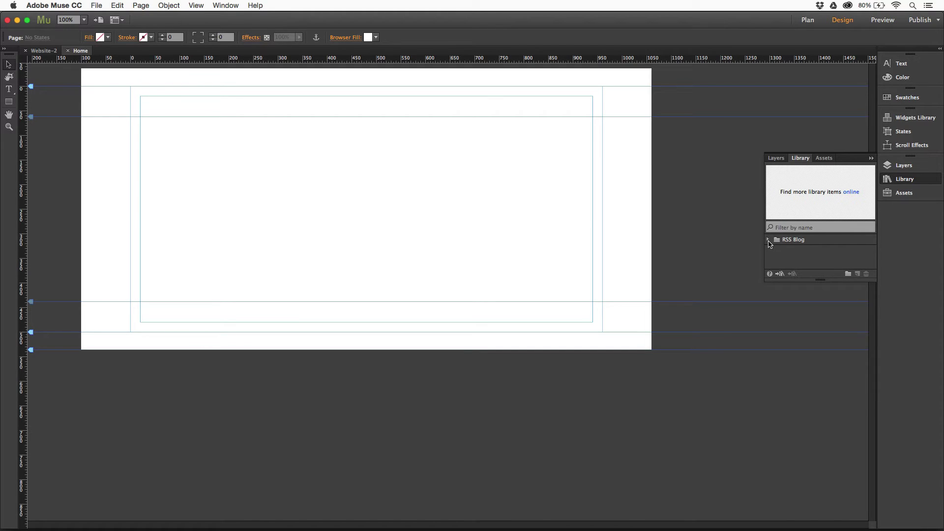
pyautogui.click(768, 241)
pyautogui.click(801, 251)
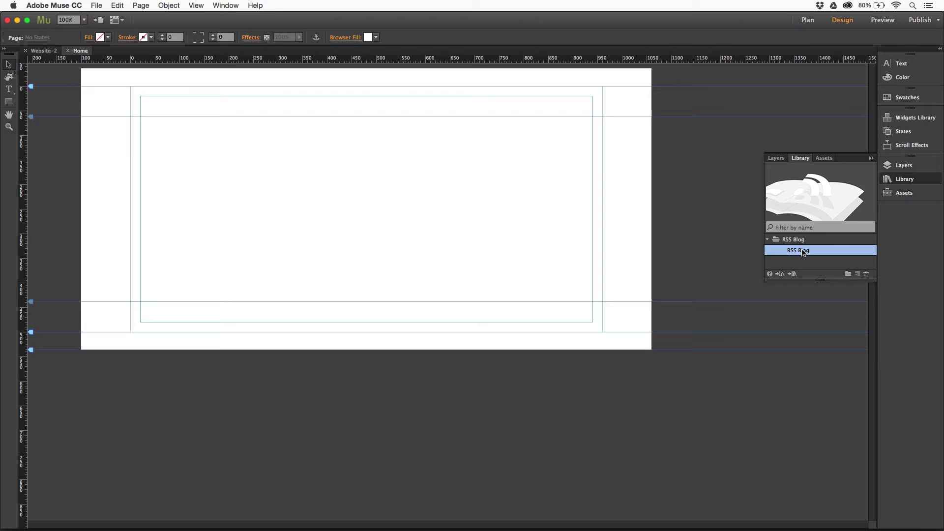
pyautogui.moveTo(802, 251); pyautogui.dragTo(208, 144)
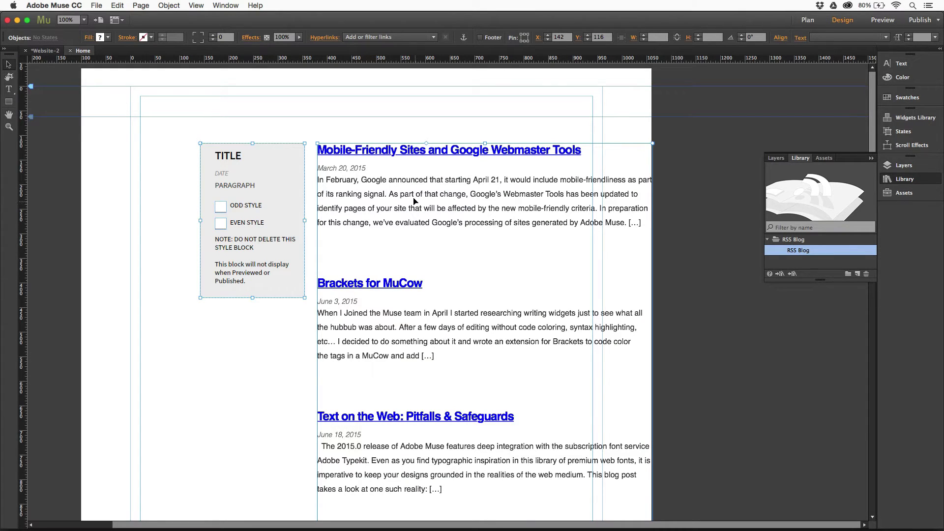
pyautogui.click(187, 177)
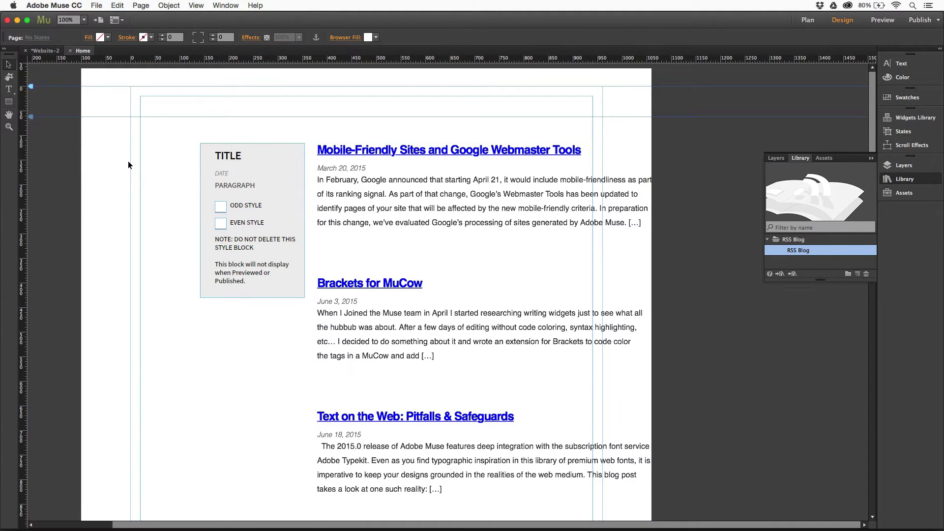
# Move the widget's style block to about X 20, Y 62 and the blog feed beside it to about X 274, Y 62.
pyautogui.click(252, 182)
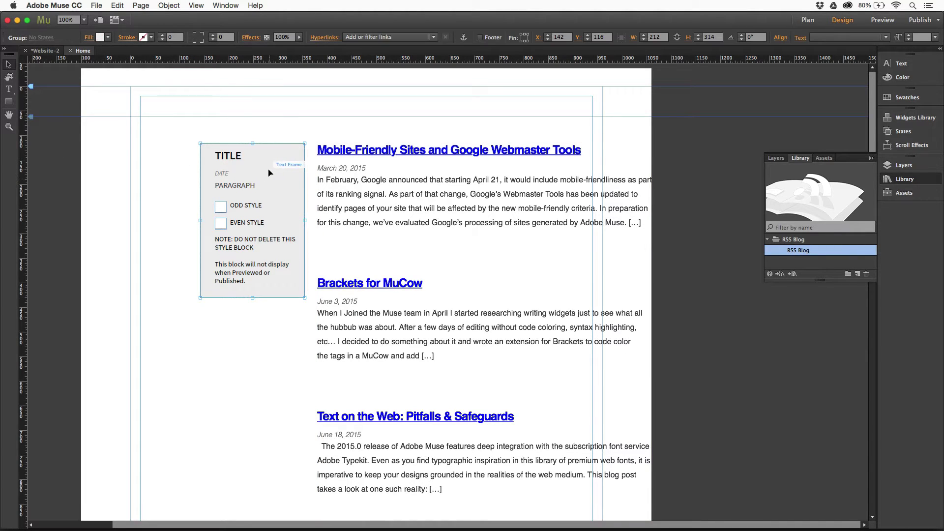
pyautogui.moveTo(265, 178); pyautogui.dragTo(205, 148)
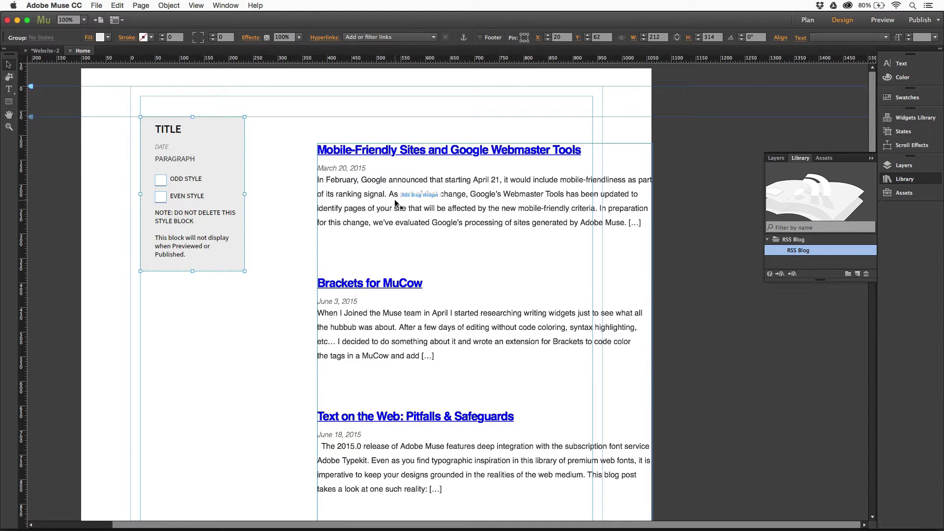
pyautogui.moveTo(395, 199); pyautogui.dragTo(340, 173)
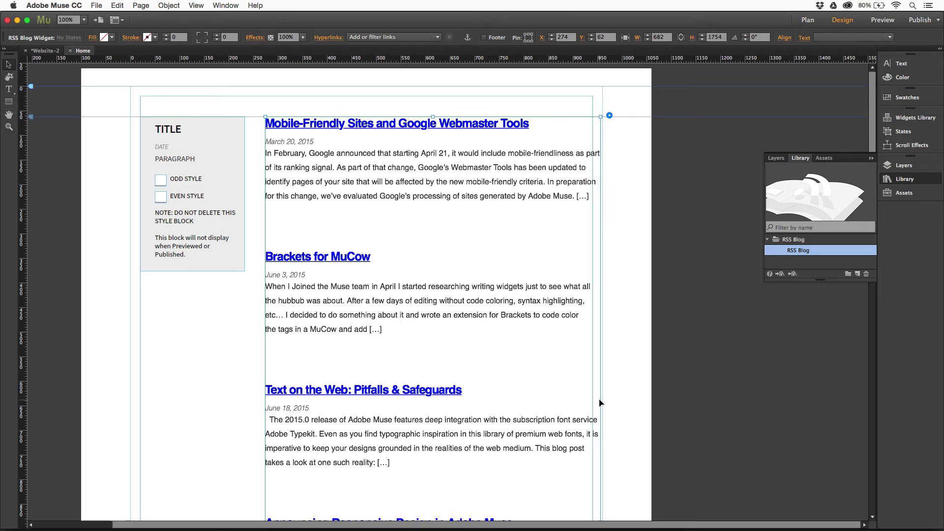
# Narrow the RSS blog feed to about 441 px wide and open its widget options.
pyautogui.scroll(-10, 615, 423)
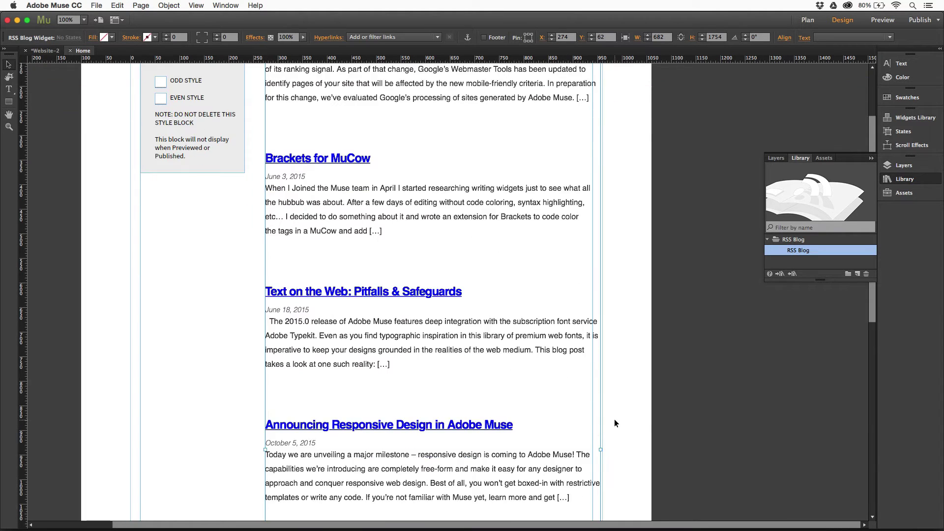
pyautogui.scroll(-5, 614, 423)
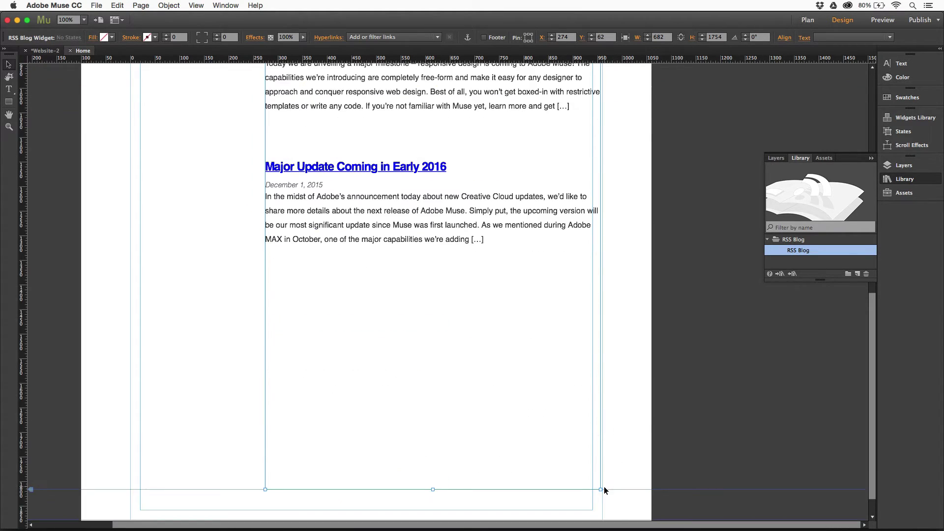
pyautogui.moveTo(601, 490); pyautogui.dragTo(482, 201)
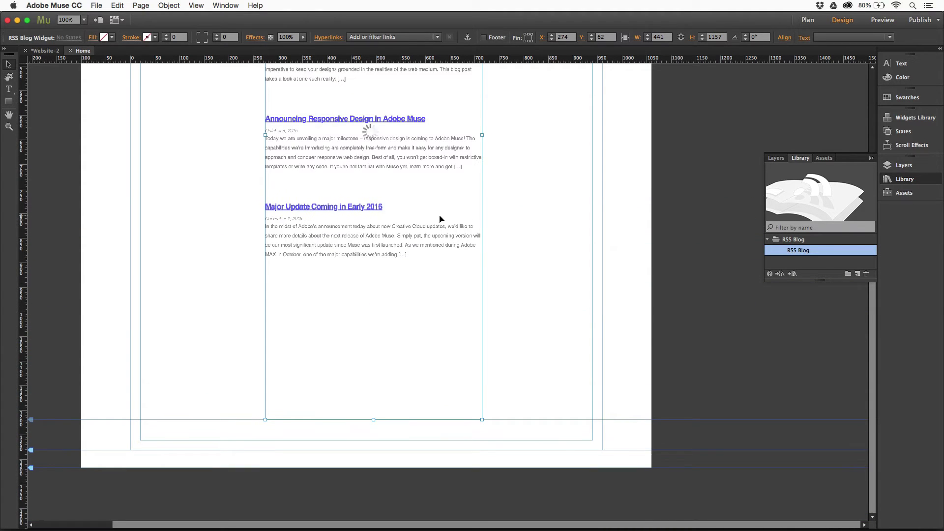
pyautogui.scroll(5, 435, 219)
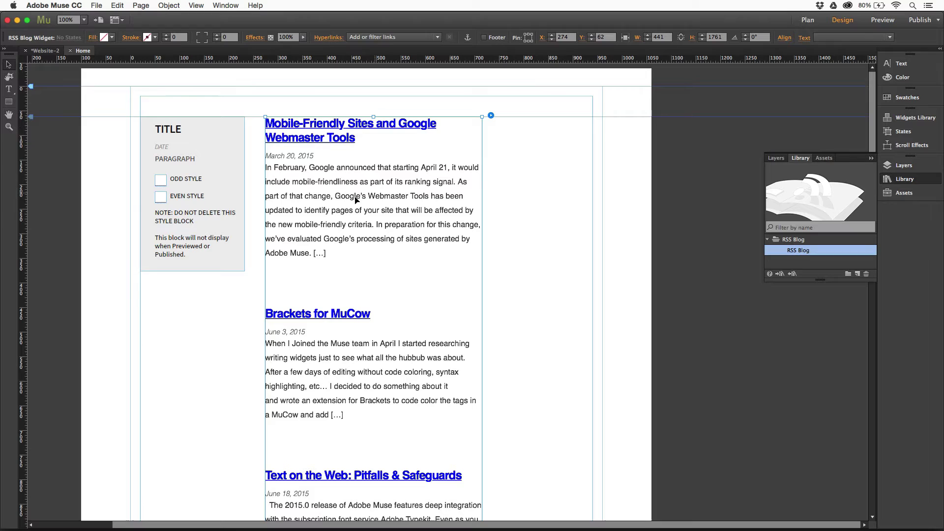
pyautogui.click(491, 115)
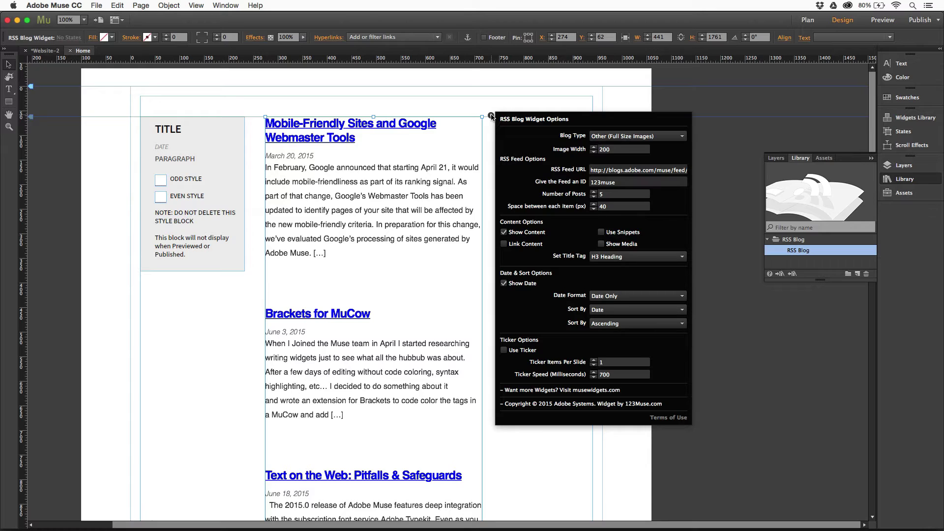
# Set the widget's blog type to Wordpress (Media Not Supported) and activate the RSS feed URL for editing.
pyautogui.click(668, 138)
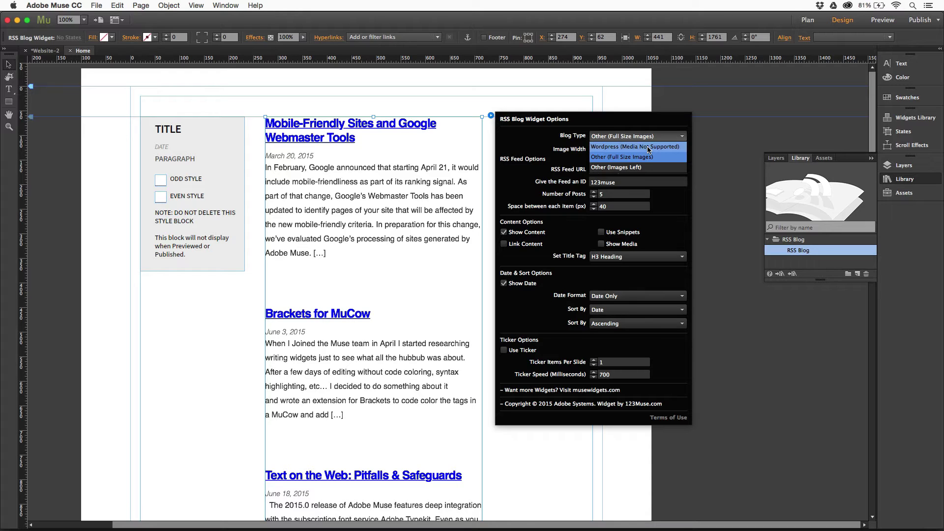
pyautogui.click(648, 147)
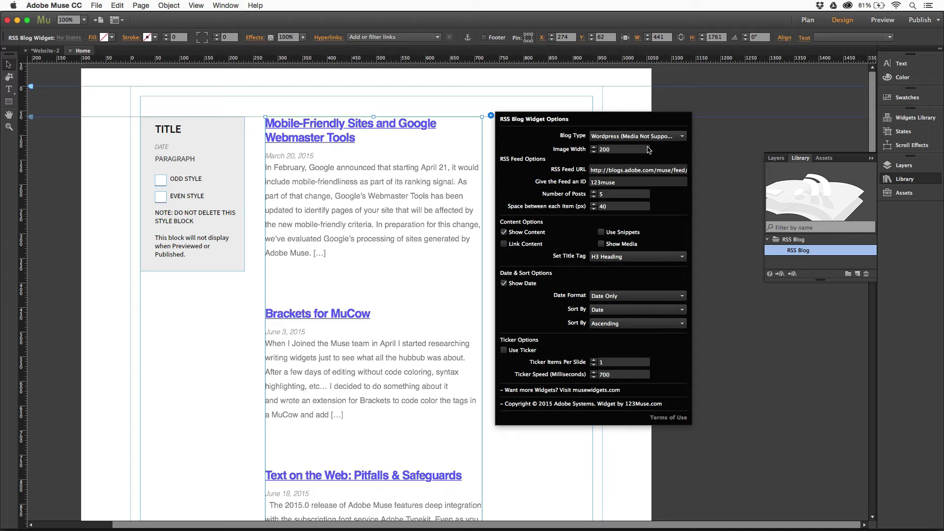
pyautogui.click(603, 171)
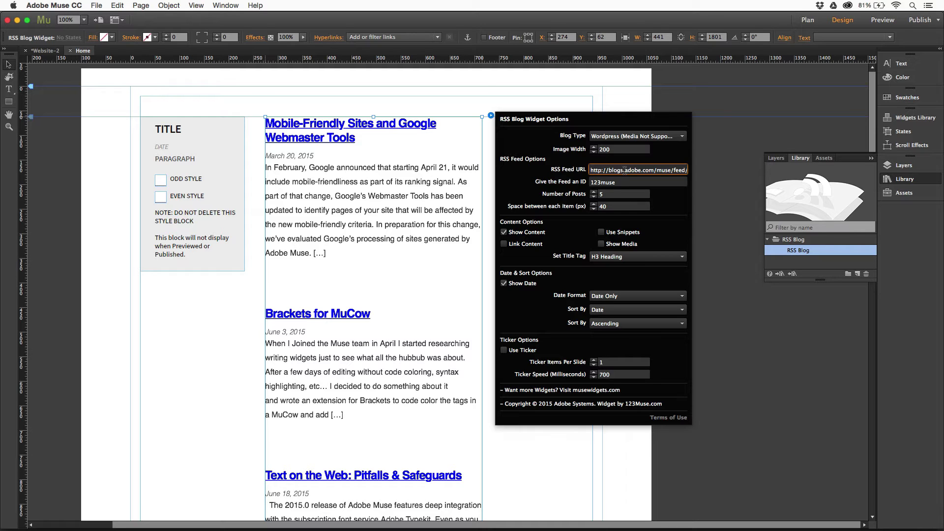
# Switch to Chrome and locate the Finding Your Feed URL section on the WordPress Feeds Codex page.
pyautogui.press('super+Tab')
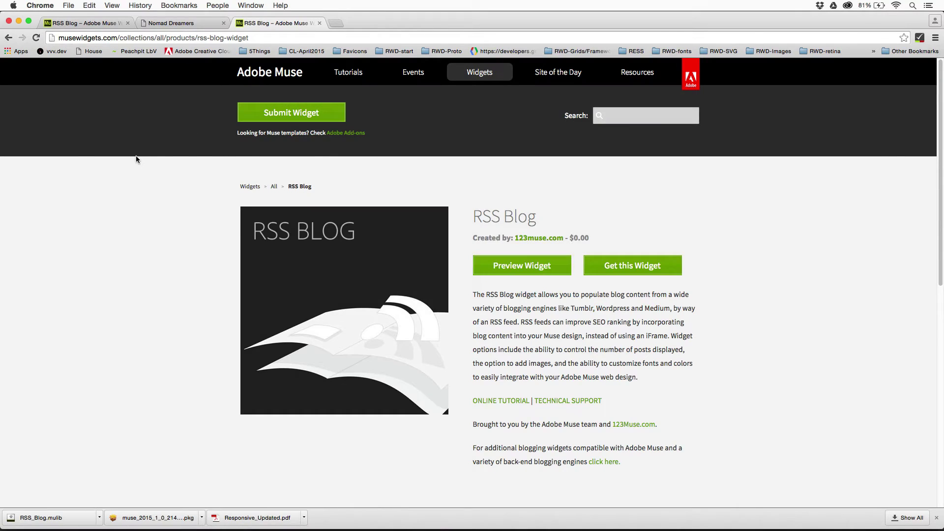
pyautogui.press('super+grave')
pyautogui.press('super+grave')
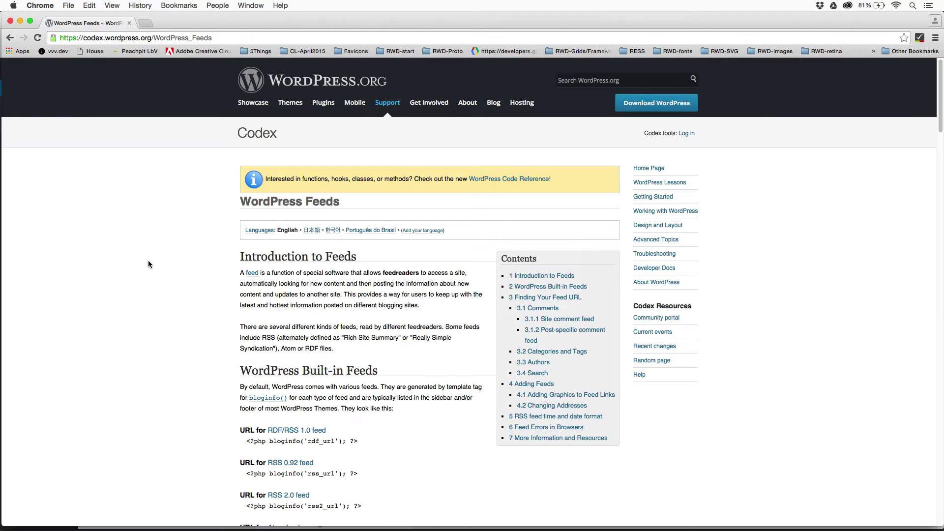
pyautogui.scroll(-10, 148, 264)
pyautogui.scroll(-1, 148, 264)
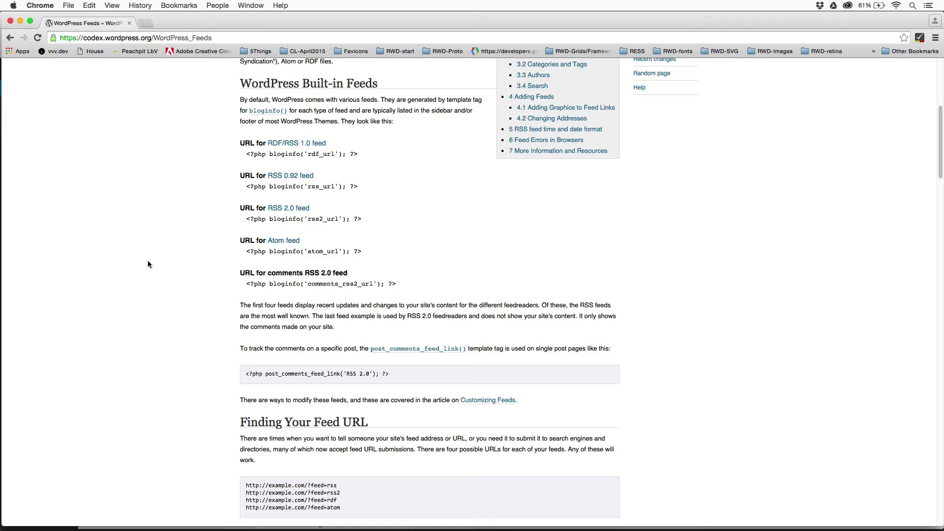
pyautogui.scroll(-4, 148, 264)
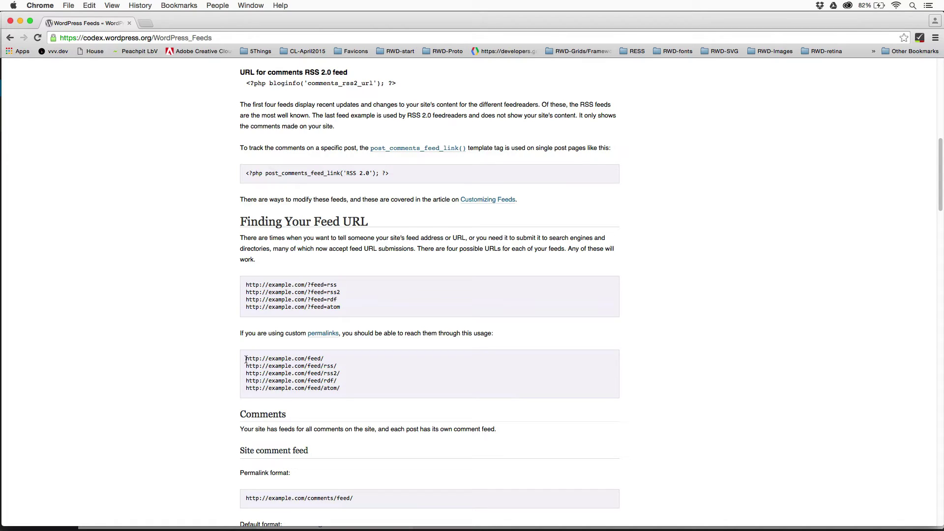
pyautogui.moveTo(246, 362); pyautogui.dragTo(348, 392)
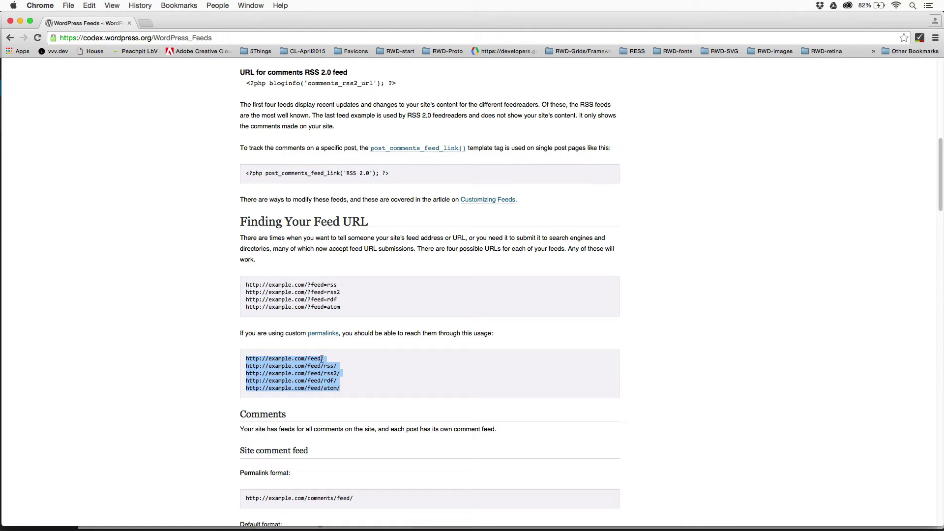
pyautogui.moveTo(301, 284); pyautogui.dragTo(353, 285)
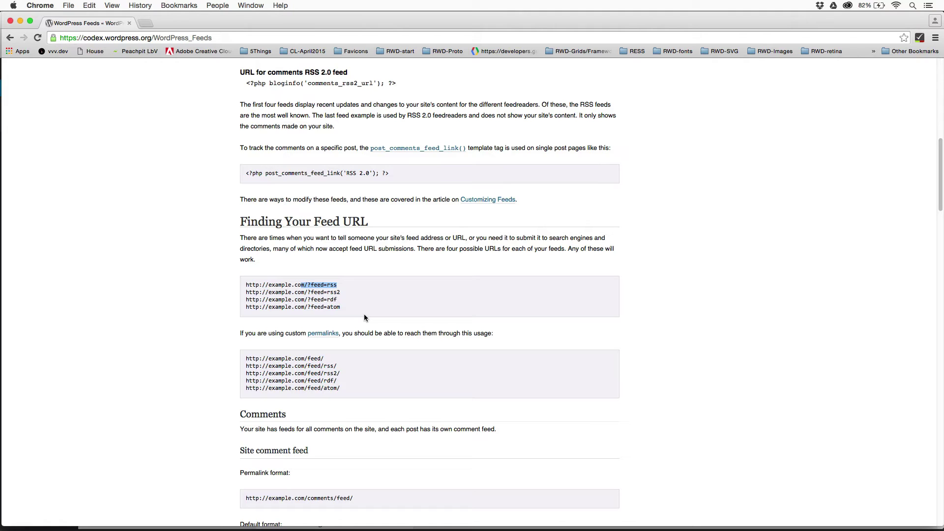
pyautogui.click(321, 304)
pyautogui.tripleClick(269, 285)
pyautogui.moveTo(246, 358); pyautogui.dragTo(337, 367)
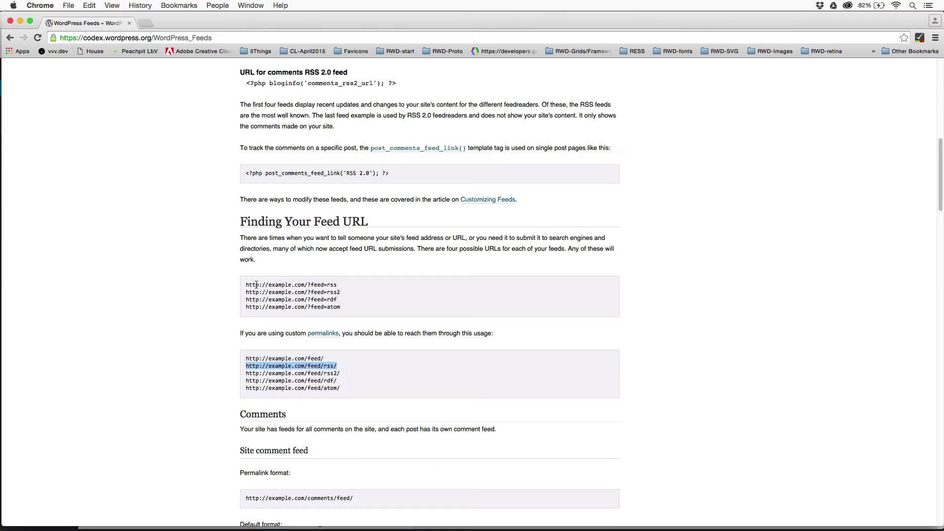
pyautogui.moveTo(255, 284); pyautogui.dragTo(333, 285)
pyautogui.click(372, 294)
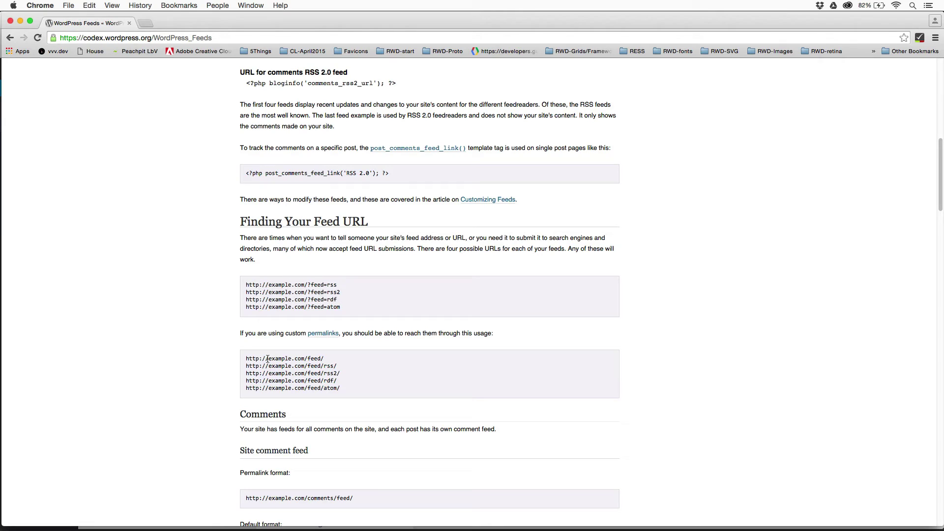
pyautogui.moveTo(268, 359); pyautogui.dragTo(294, 360)
pyautogui.tripleClick(300, 367)
pyautogui.hotkey('ctrl', 'c')
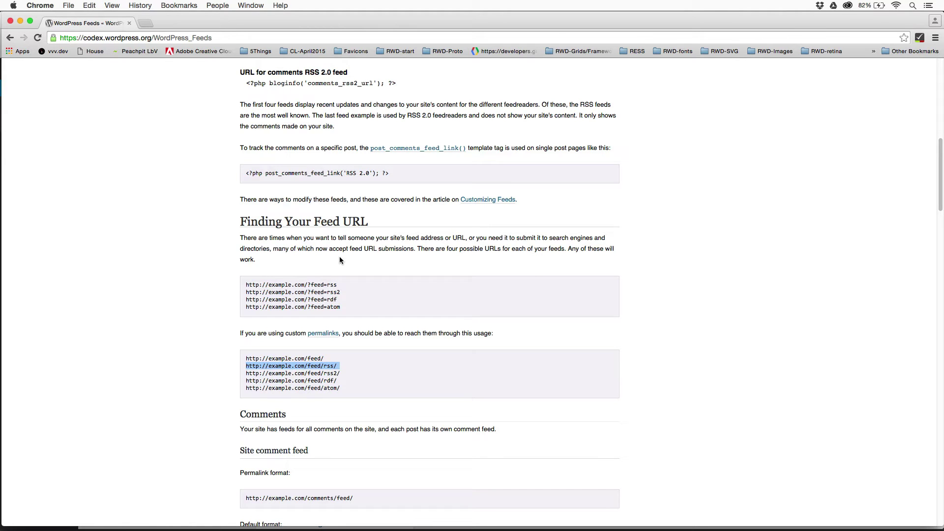
# Switch to Adobe Muse and replace the widget's RSS feed URL with the copied address, substituting the blog owner's domain for example.com.
pyautogui.press('super+Tab')
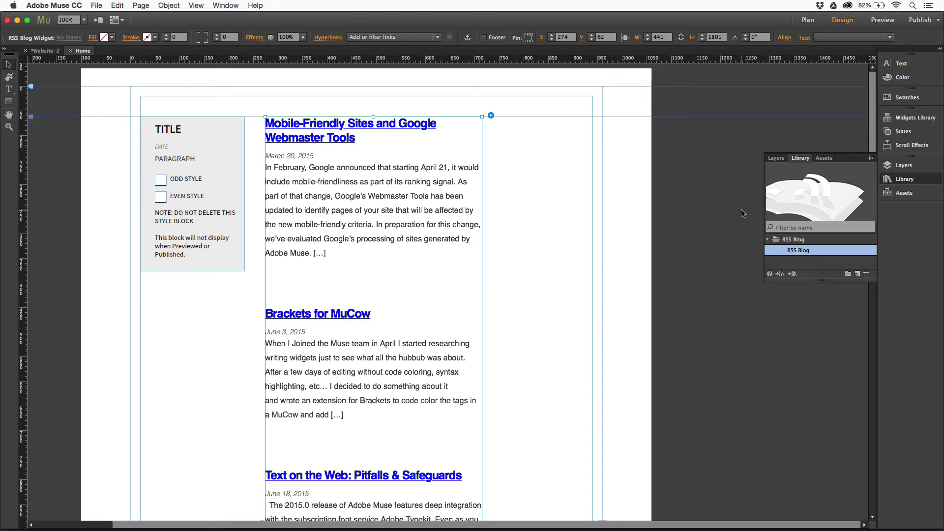
pyautogui.click(491, 116)
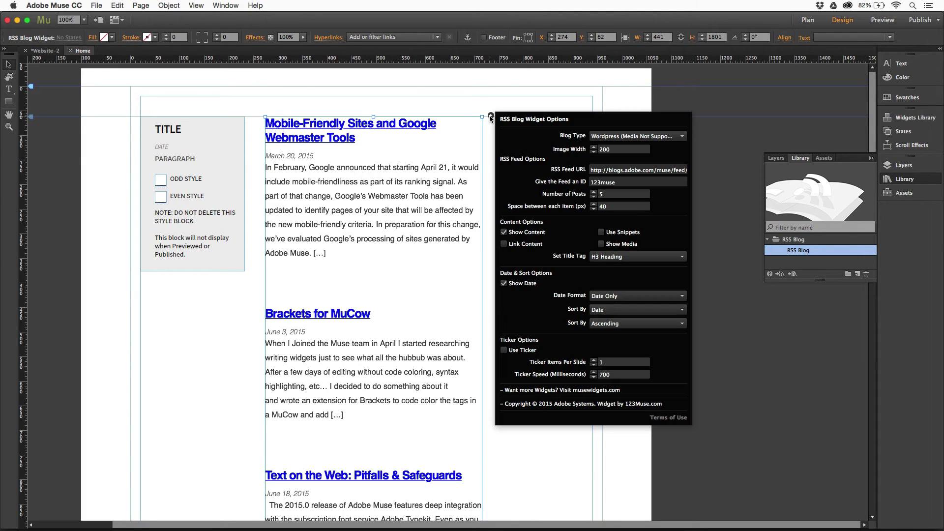
pyautogui.click(625, 171)
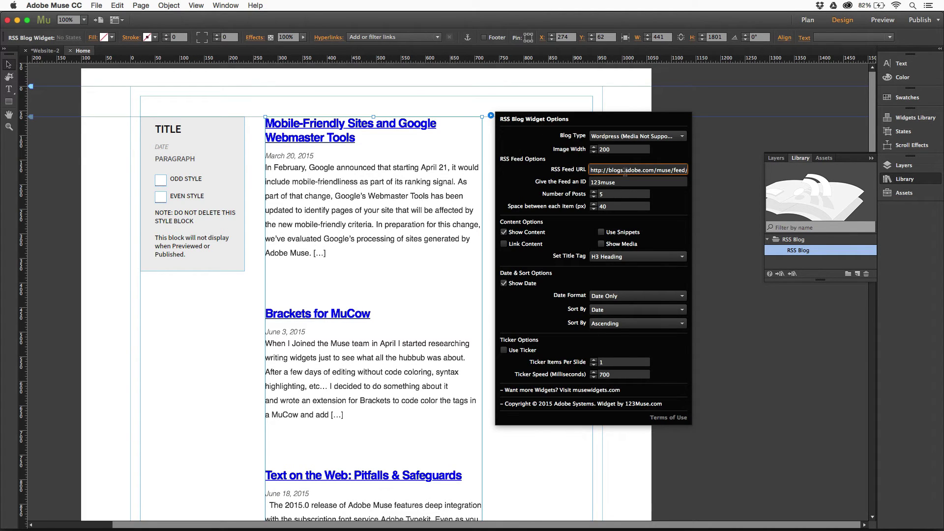
pyautogui.hotkey('ctrl', 'a')
pyautogui.hotkey('ctrl', 'v')
pyautogui.moveTo(609, 170); pyautogui.dragTo(645, 170)
pyautogui.write('brianwoodtraining.com')
pyautogui.click(619, 183)
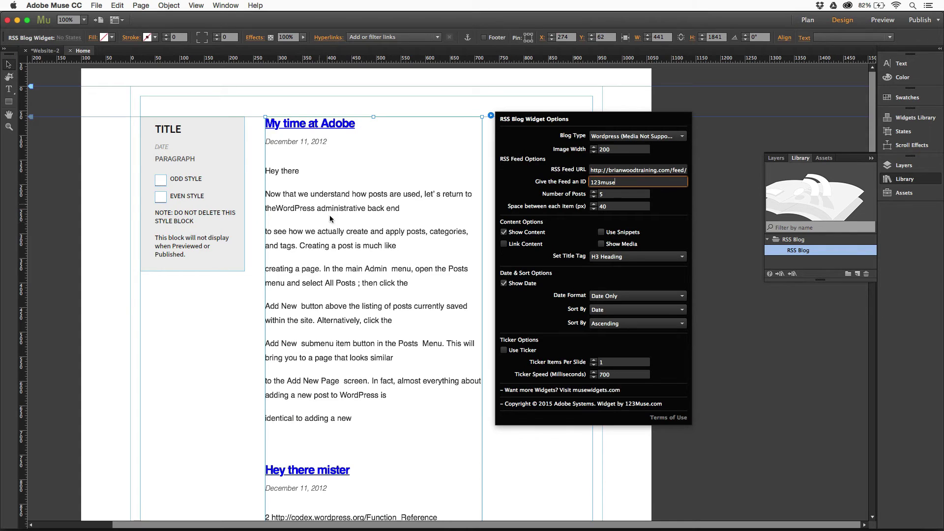
# Review the loaded posts, then set the feed ID to the blog owner's name and the number of posts to 3.
pyautogui.scroll(-10, 232, 322)
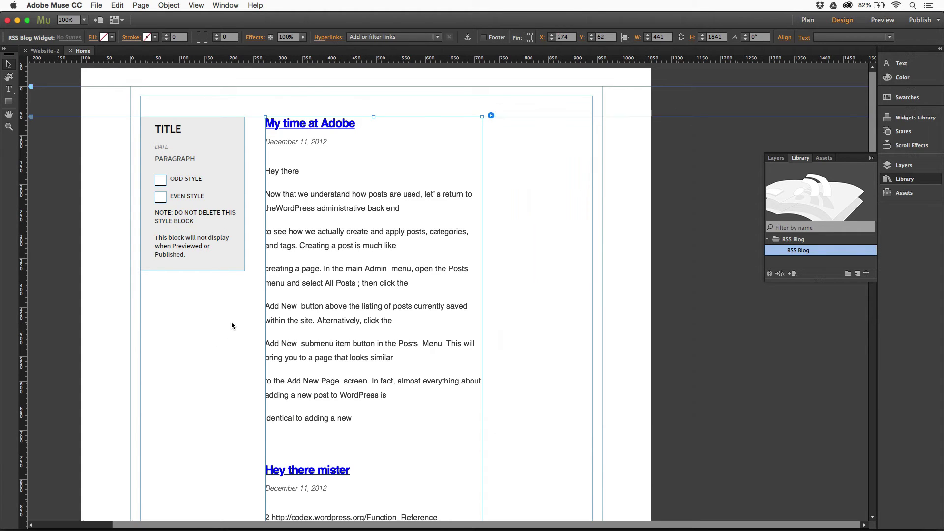
pyautogui.scroll(-2, 231, 325)
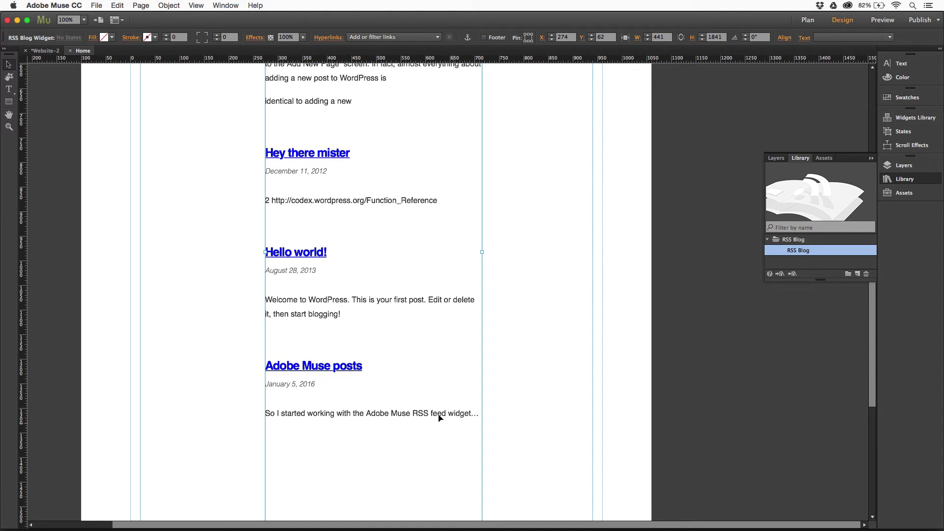
pyautogui.scroll(12, 439, 417)
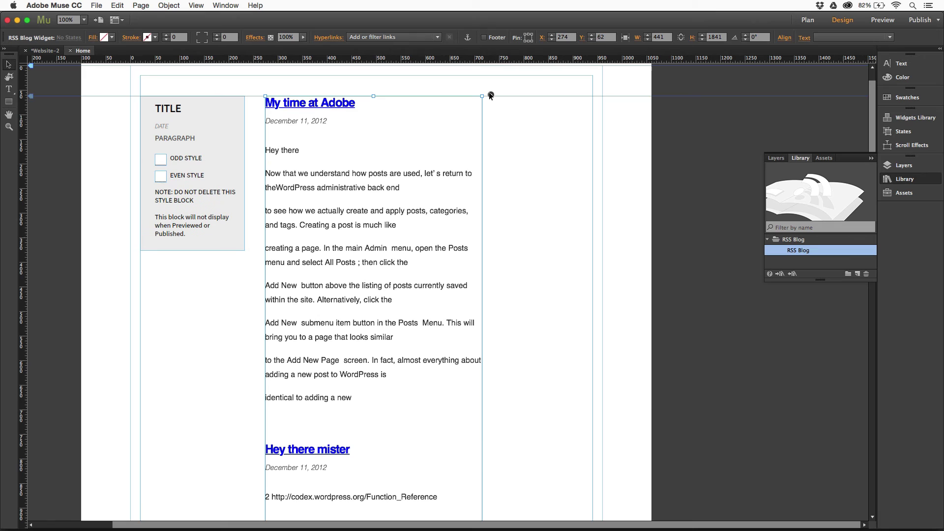
pyautogui.click(491, 95)
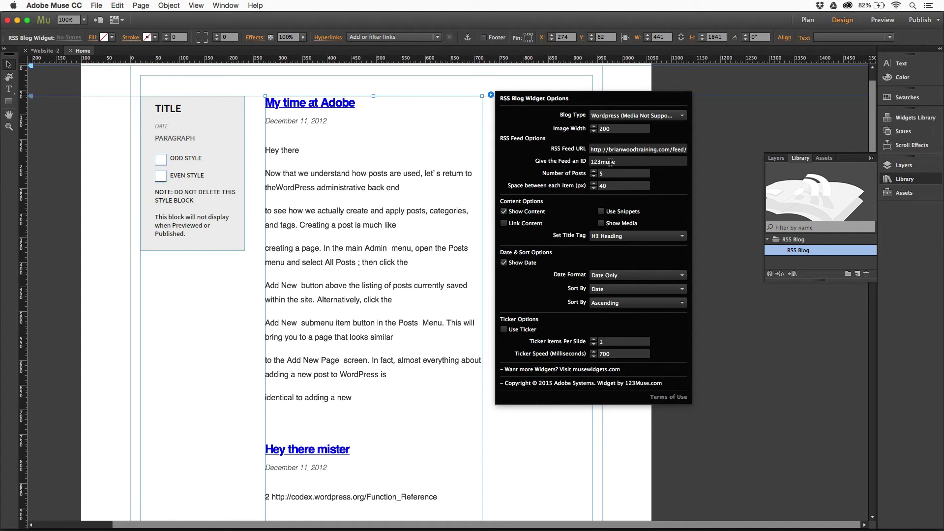
pyautogui.click(609, 130)
pyautogui.click(620, 162)
pyautogui.doubleClick(608, 162)
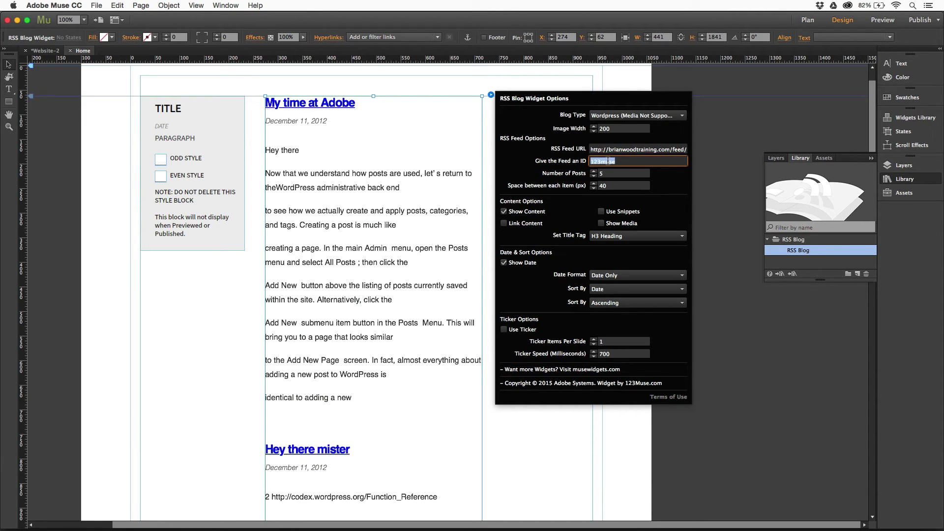
pyautogui.write('brianwood')
pyautogui.click(593, 176)
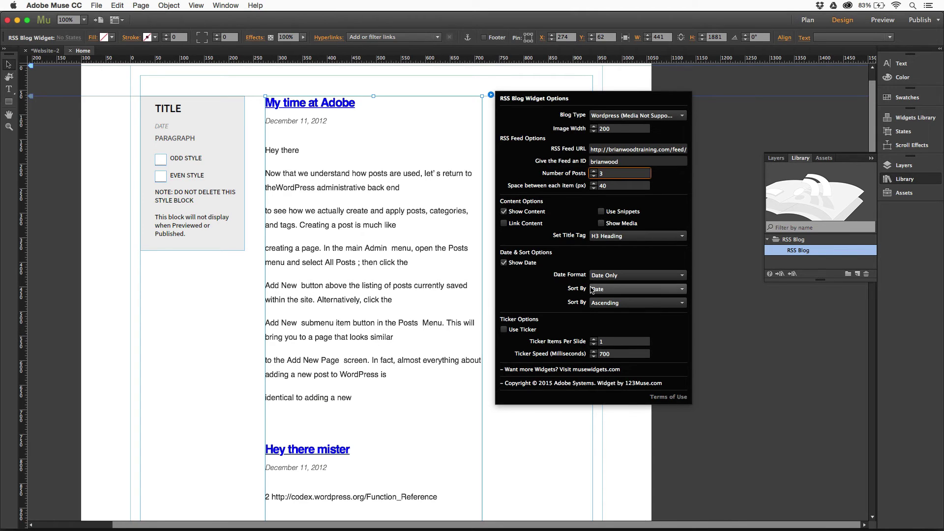
# Try the Show Content and Show Media options, restoring each, and set the number of posts to 4.
pyautogui.click(503, 212)
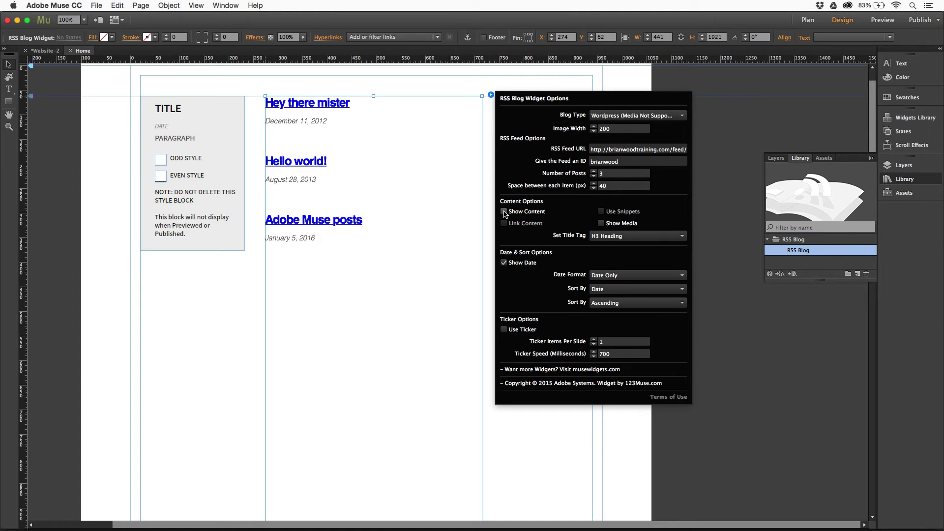
pyautogui.click(504, 212)
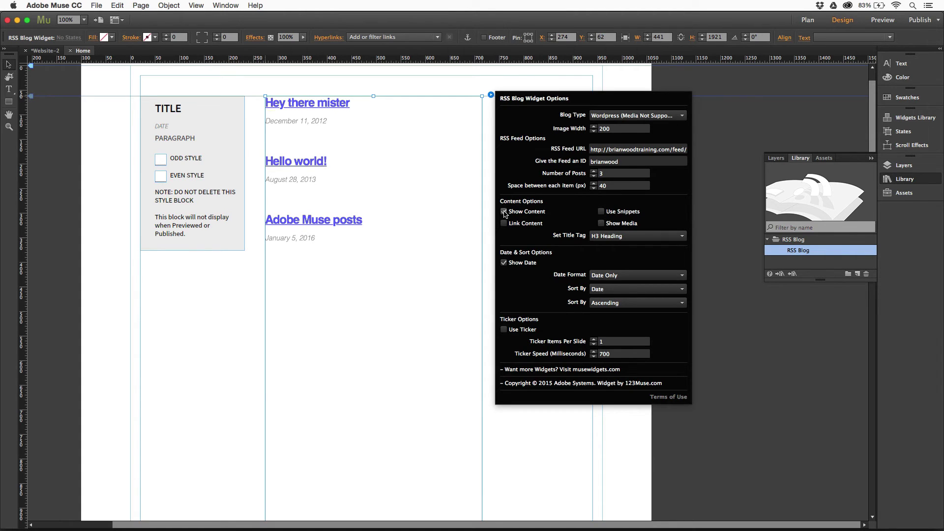
pyautogui.click(601, 224)
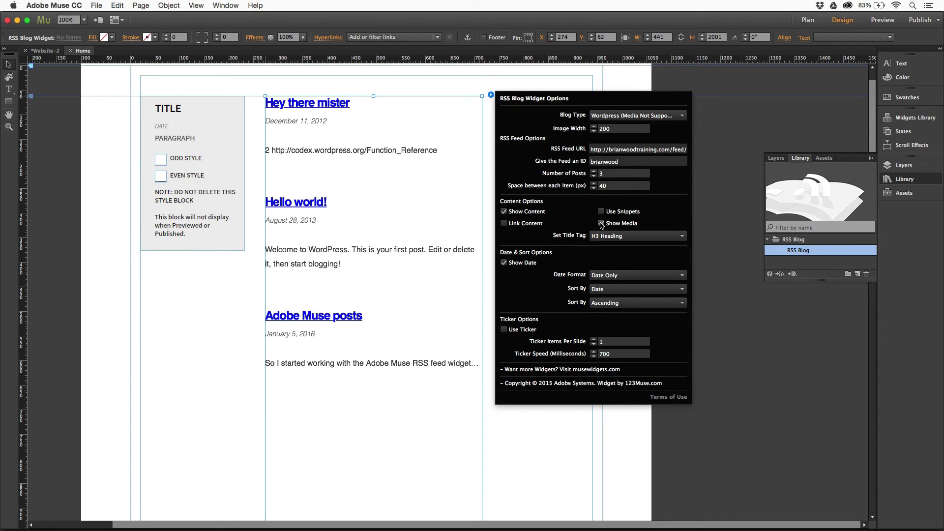
pyautogui.click(601, 224)
pyautogui.click(593, 171)
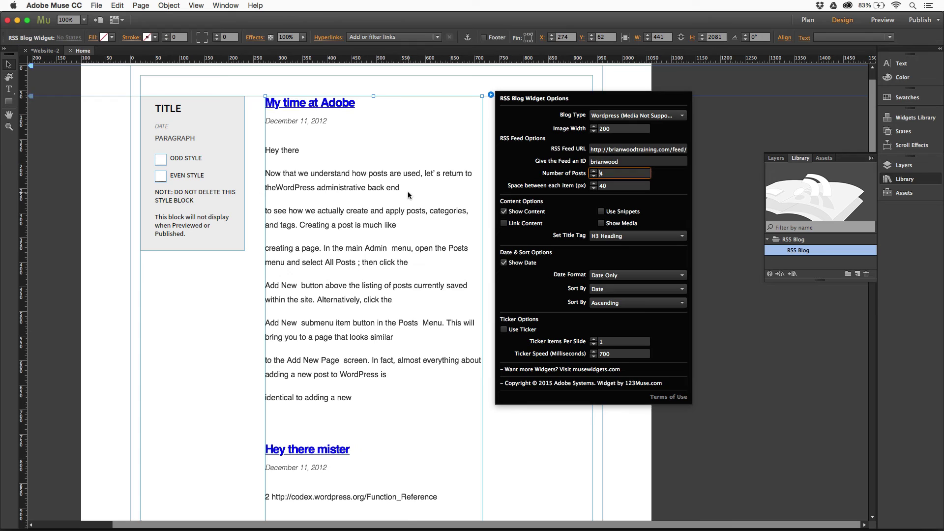
# Try the Use Snippets and Link Content options one after the other, turning each back off.
pyautogui.click(601, 212)
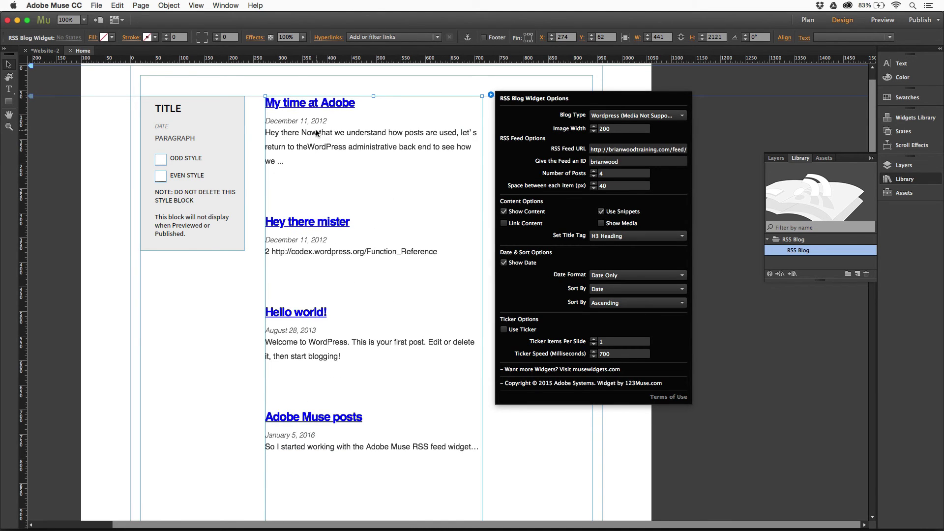
pyautogui.click(601, 211)
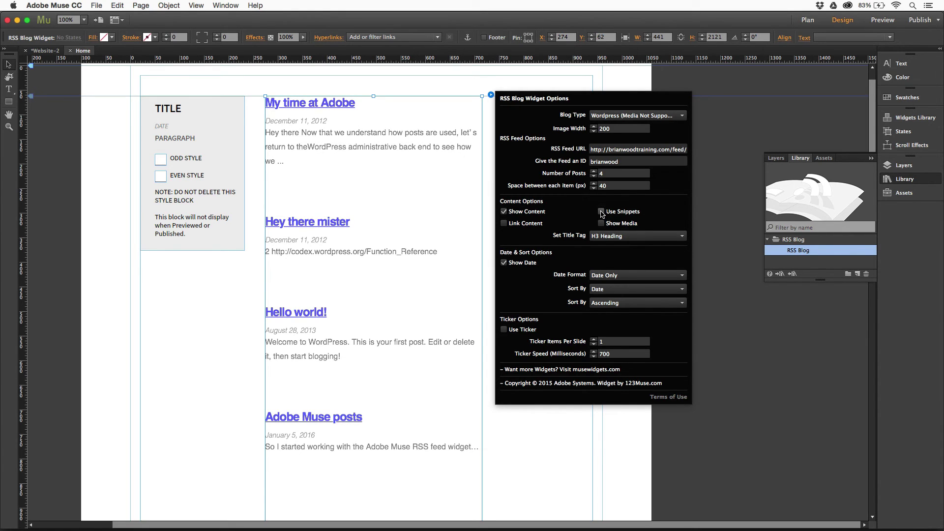
pyautogui.click(504, 223)
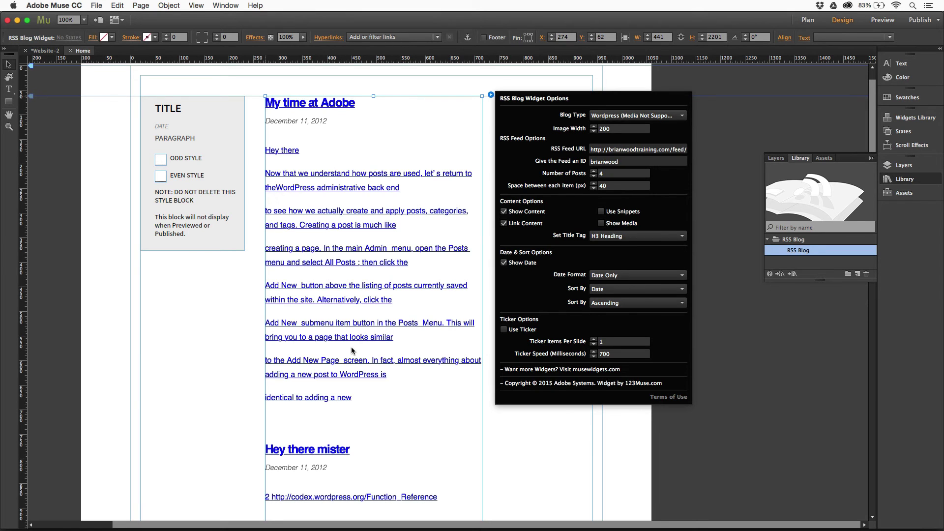
pyautogui.click(503, 223)
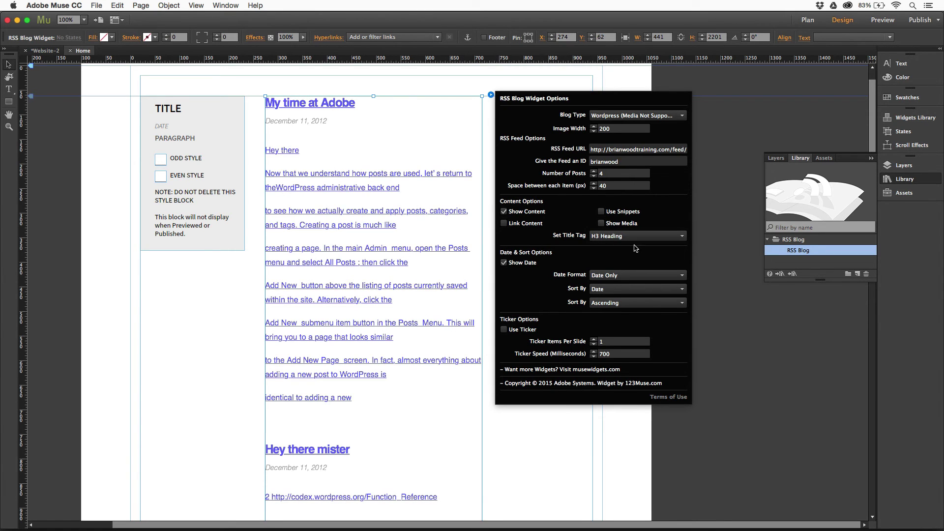
# Sort the feed's posts by date in descending order and close the widget options.
pyautogui.click(618, 303)
pyautogui.click(613, 325)
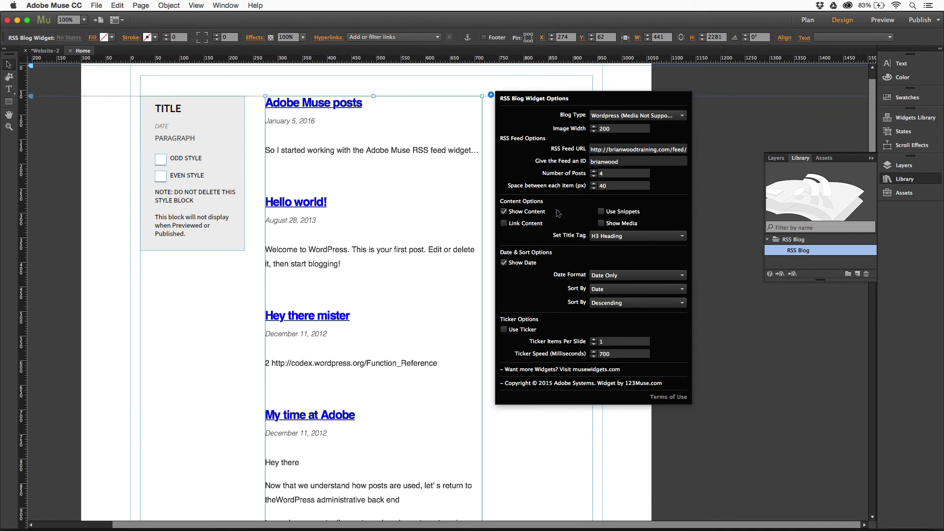
pyautogui.click(462, 82)
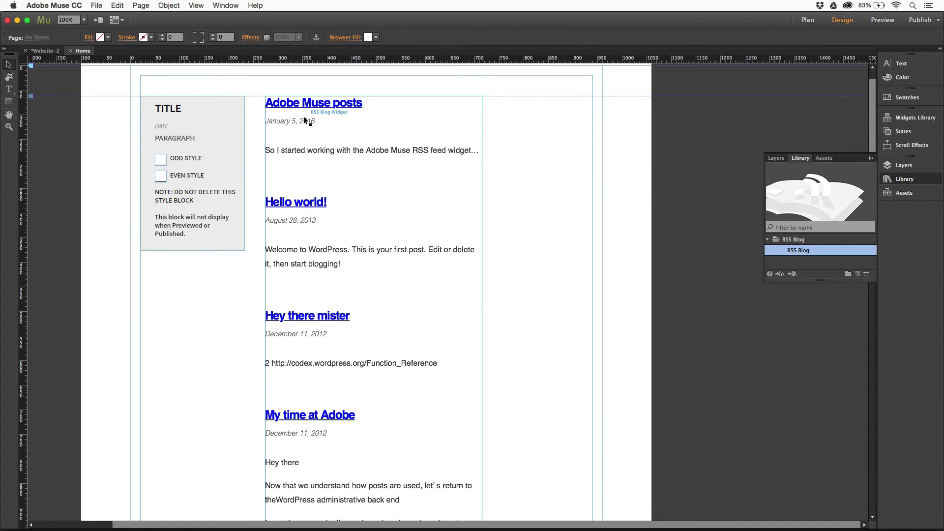
# Move the style block off the page to its right and the blog feed to X 20, Y 62.
pyautogui.moveTo(305, 123); pyautogui.dragTo(290, 108)
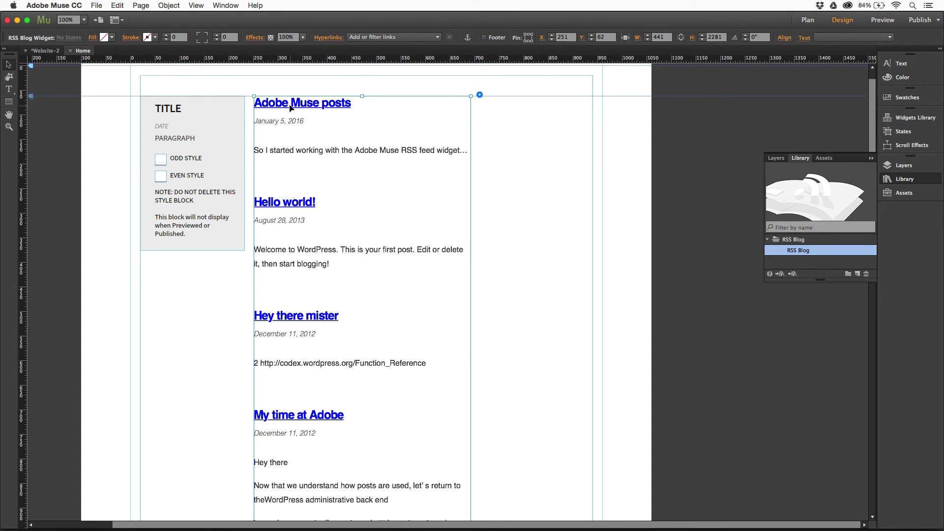
pyautogui.click(173, 109)
pyautogui.moveTo(199, 118); pyautogui.dragTo(721, 118)
pyautogui.click(273, 147)
pyautogui.moveTo(272, 148); pyautogui.dragTo(213, 141)
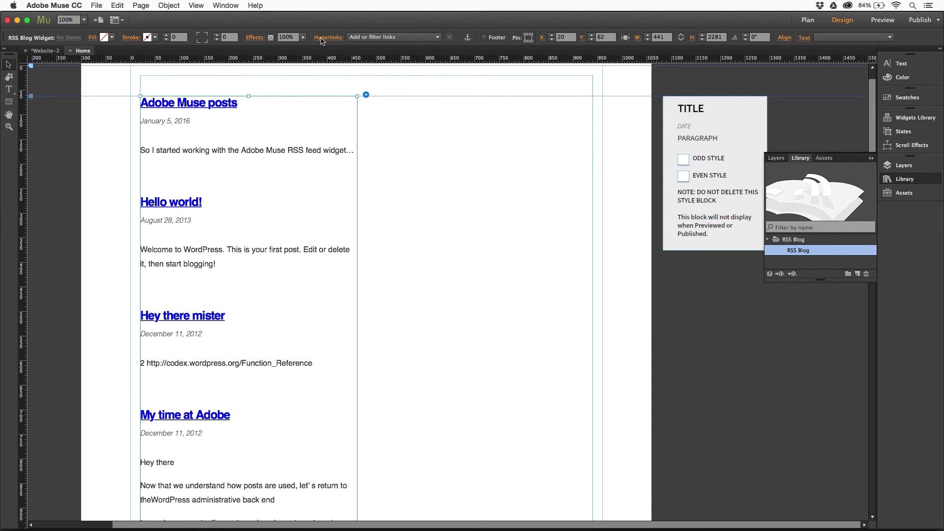
# Display the paragraph styles and examine which style the TITLE, DATE and PARAGRAPH text in the style block each use.
pyautogui.click(233, 6)
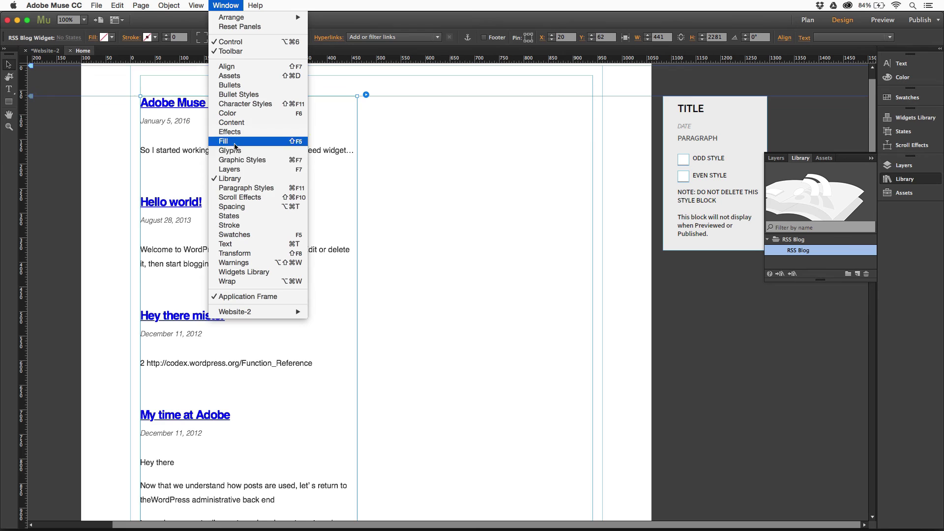
pyautogui.click(243, 188)
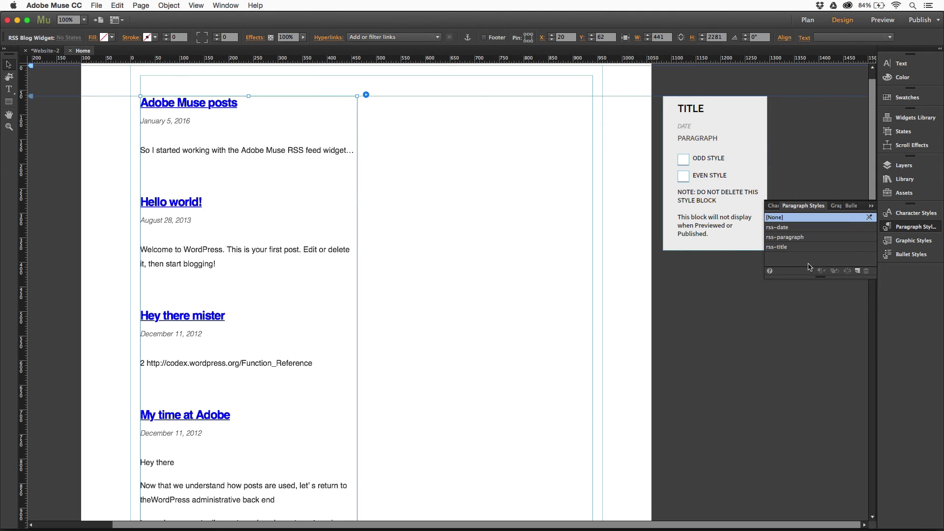
pyautogui.moveTo(786, 233)
pyautogui.click(702, 113)
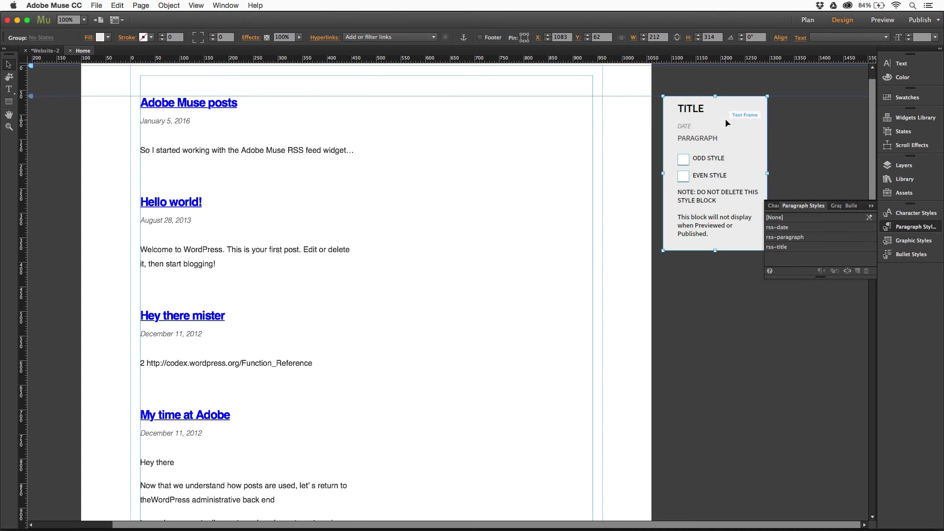
pyautogui.doubleClick(698, 109)
pyautogui.doubleClick(687, 109)
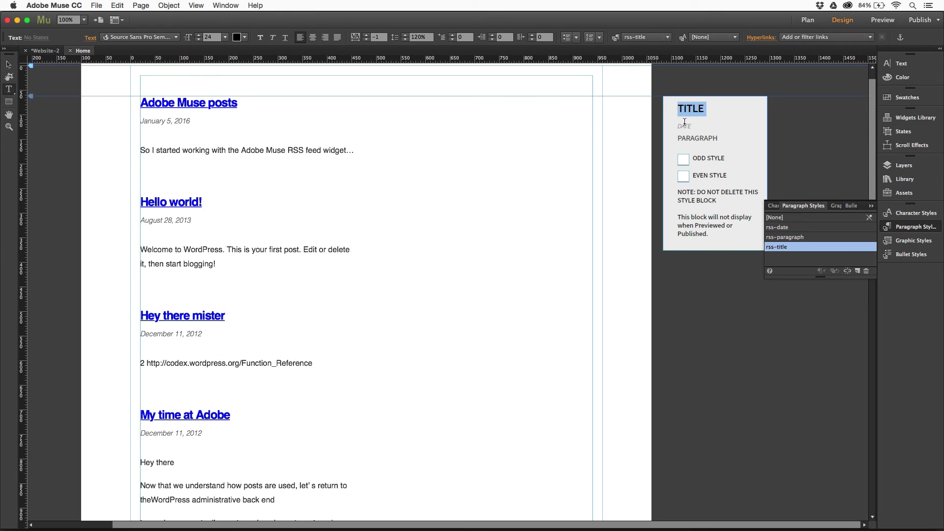
pyautogui.doubleClick(684, 126)
pyautogui.doubleClick(694, 137)
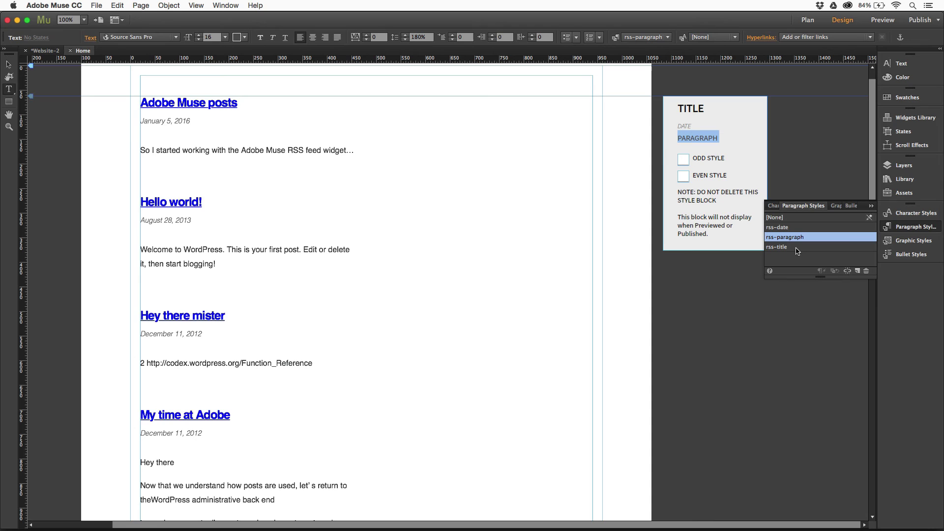
pyautogui.moveTo(798, 252)
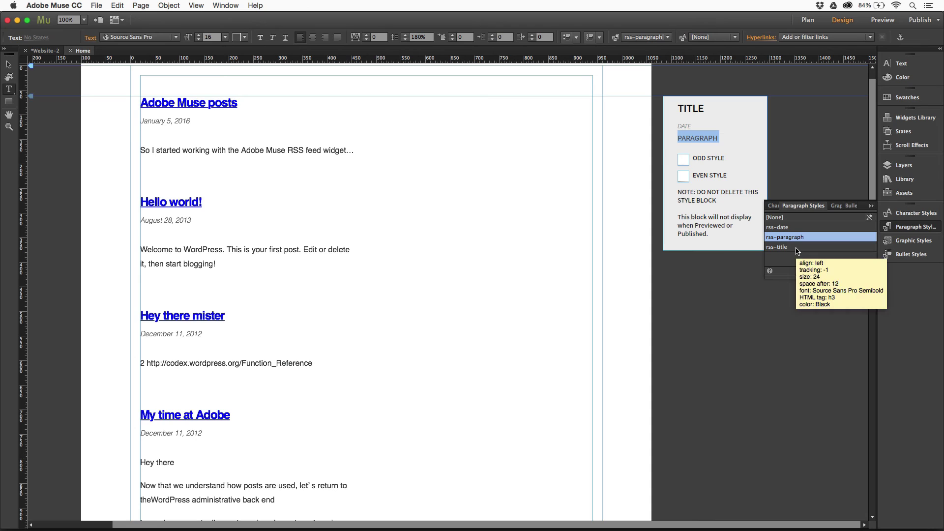
# Color the style block's DATE text dark red and redefine the rss-date paragraph style to match it.
pyautogui.doubleClick(682, 126)
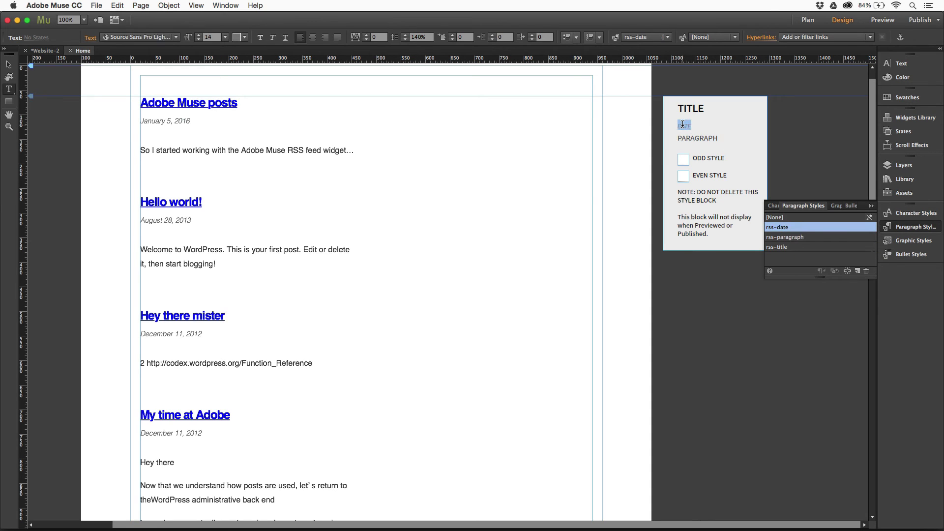
pyautogui.click(906, 98)
pyautogui.click(850, 101)
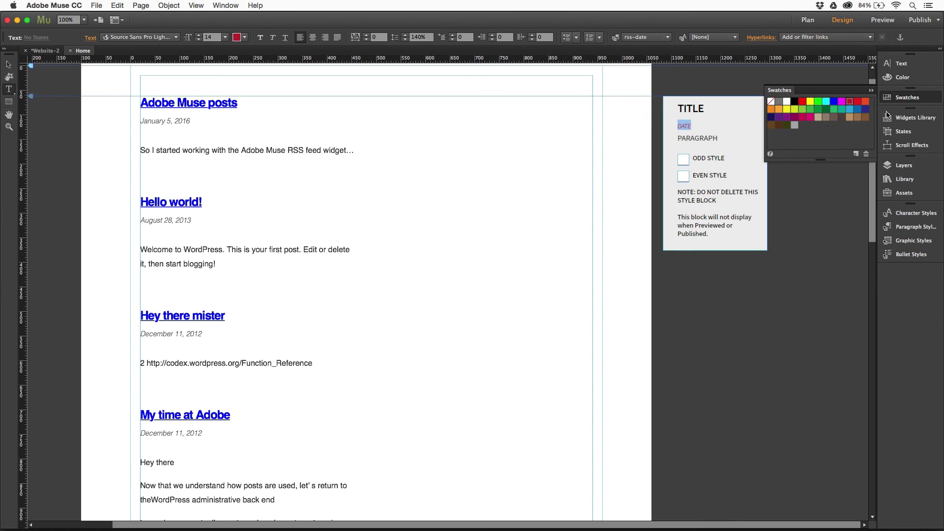
pyautogui.click(903, 101)
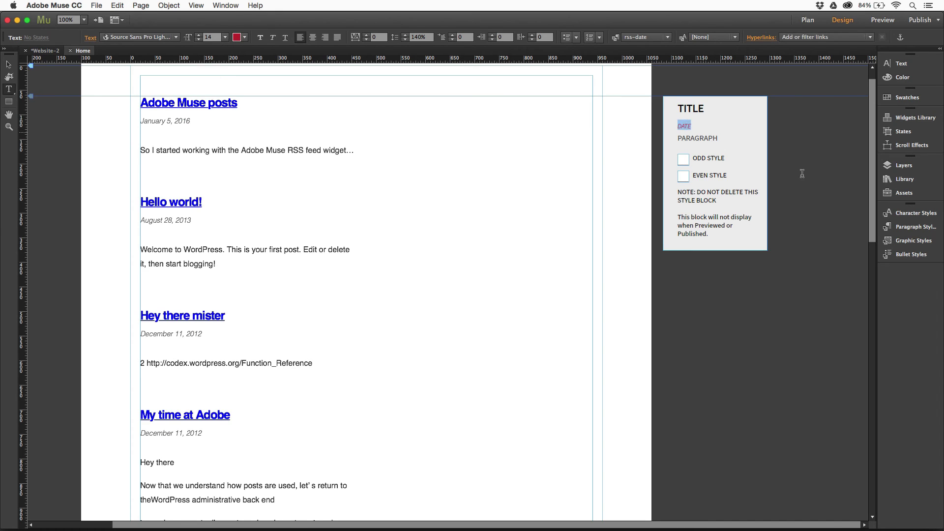
pyautogui.click(914, 226)
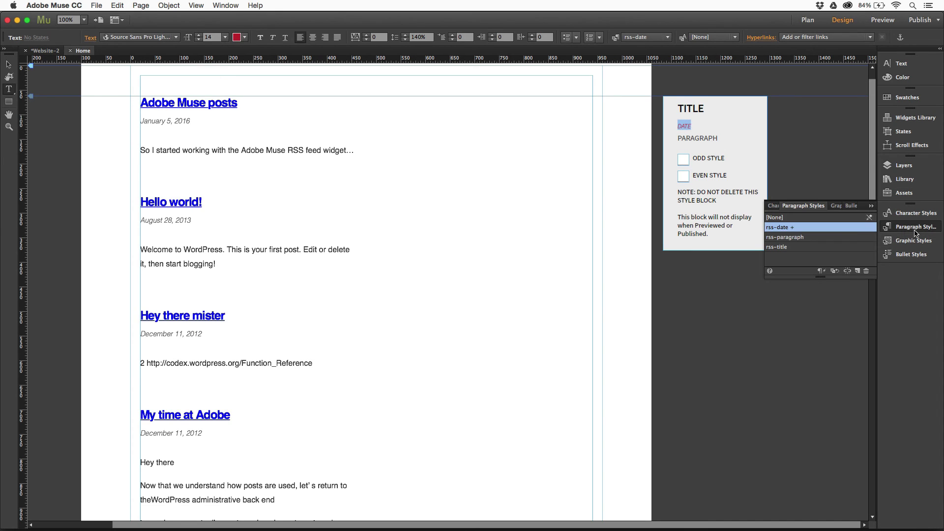
pyautogui.click(835, 272)
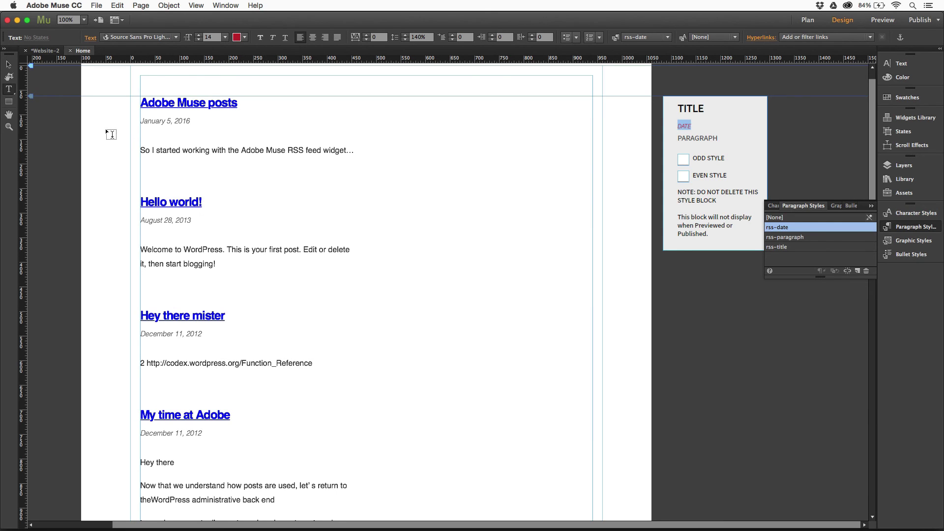
# Preview the Home page in the browser to check the feed's date styling, and return to Adobe Muse.
pyautogui.click(96, 6)
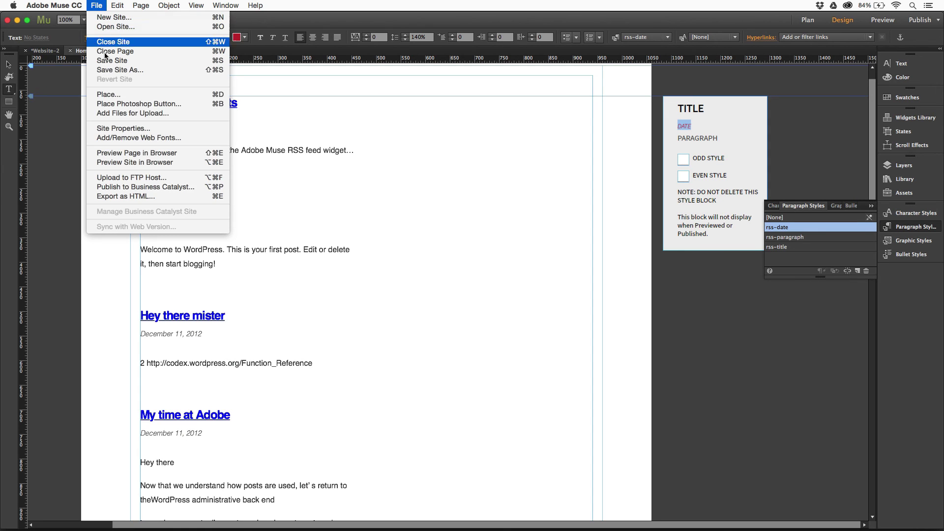
pyautogui.click(132, 153)
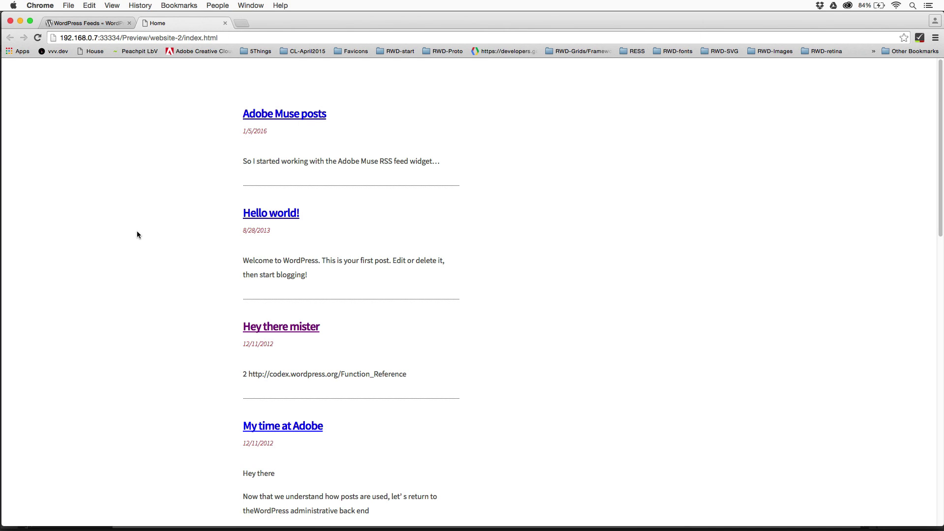
pyautogui.press('super+Tab')
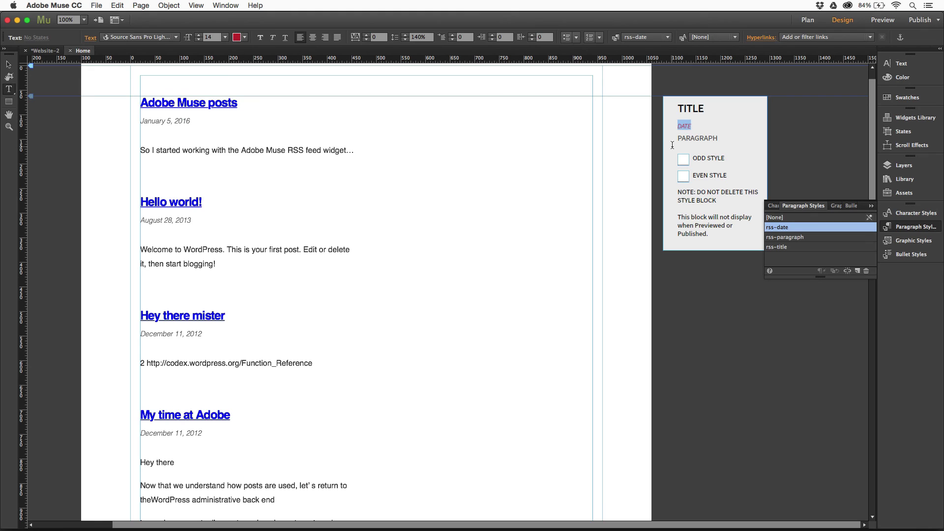